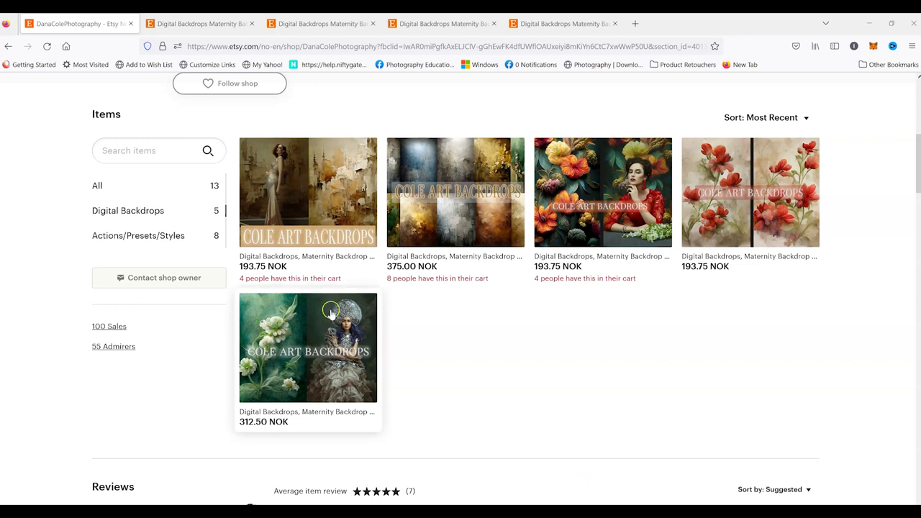
Examine the four digital backdrop listings open from the Etsy shop, comparing their preview images.
left_click(185, 24)
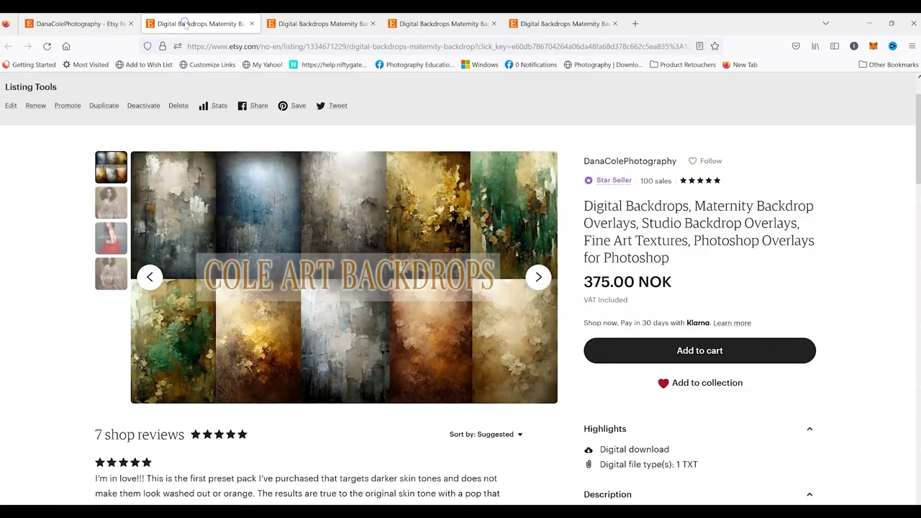
left_click(296, 25)
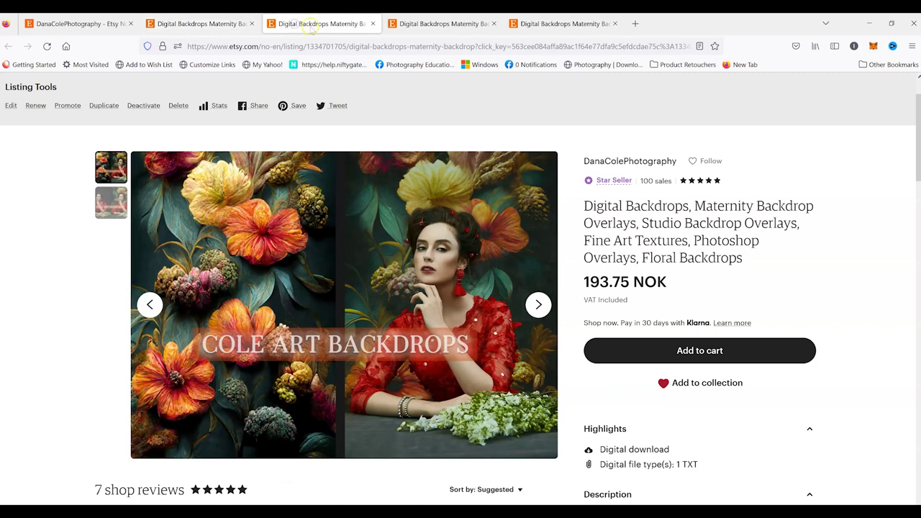
left_click(443, 26)
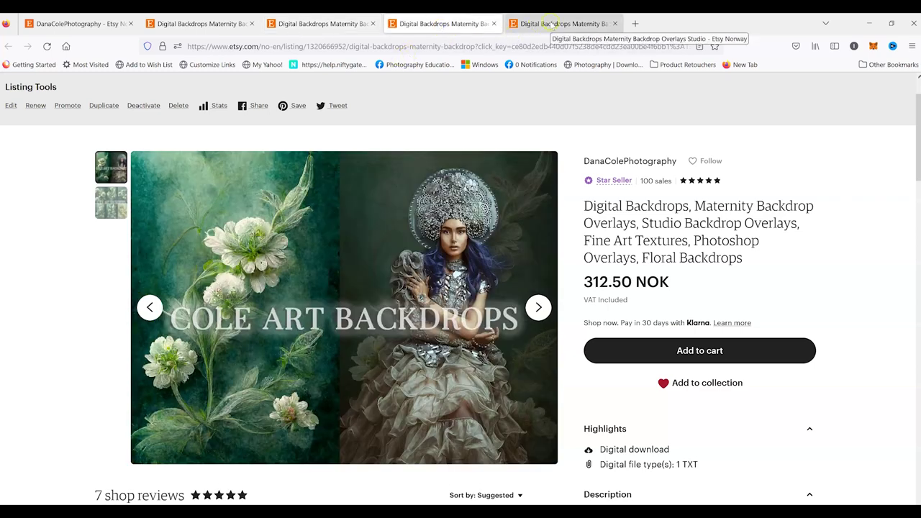
left_click(549, 25)
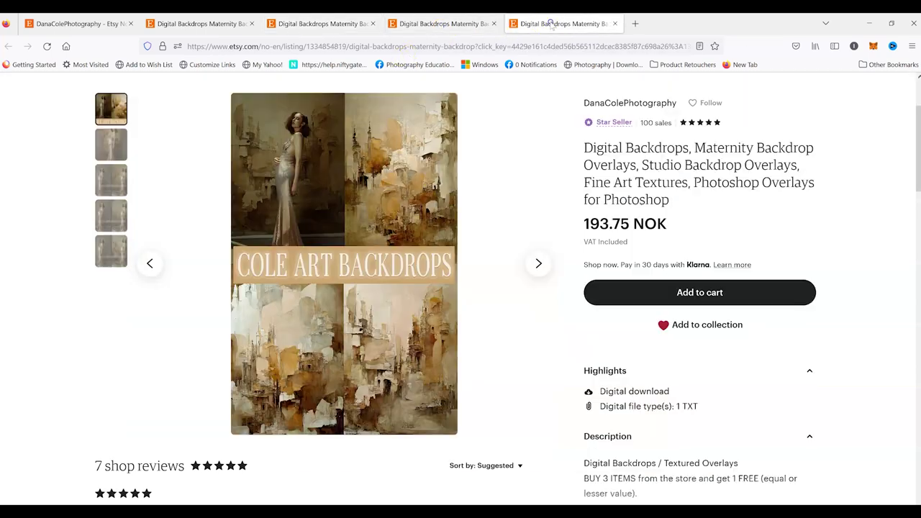
left_click(167, 27)
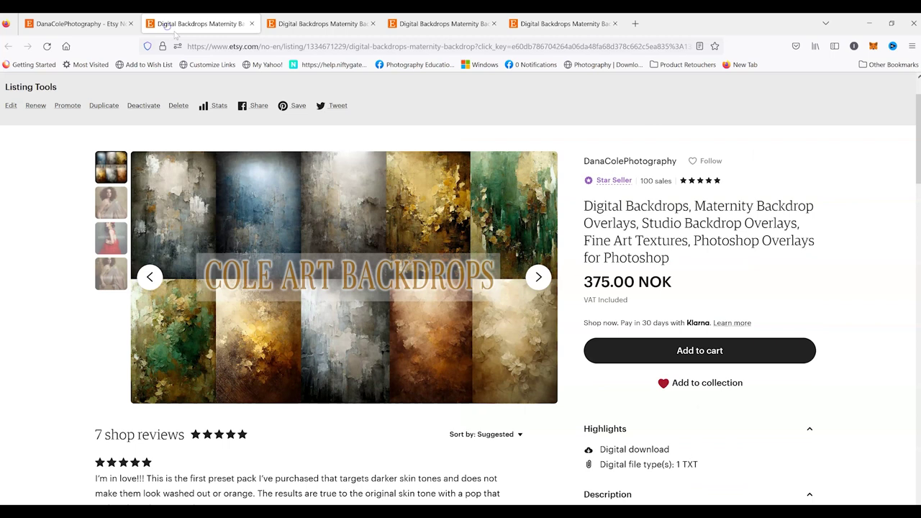
left_click(301, 26)
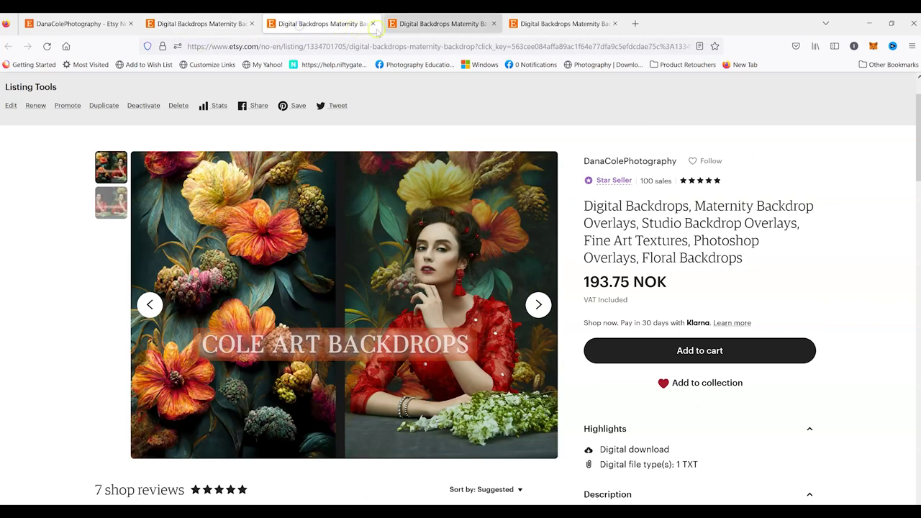
left_click(436, 27)
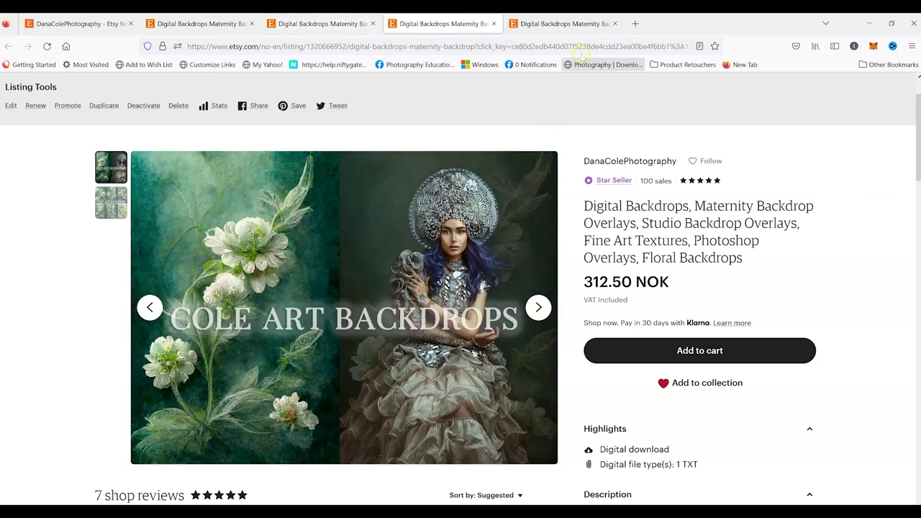
left_click(579, 25)
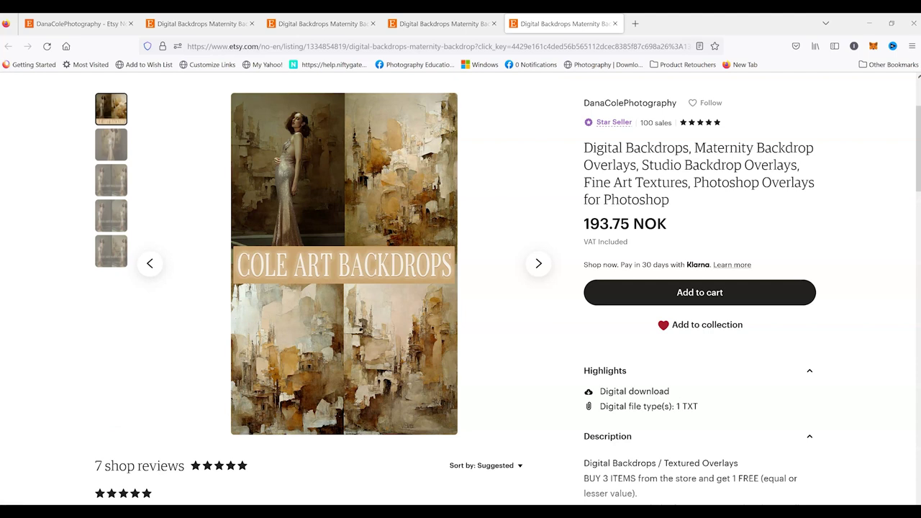
Switch to Photoshop and show only the IMG_1901large portrait, docked in the workspace and fitted to the screen.
mouse_move(437, 512)
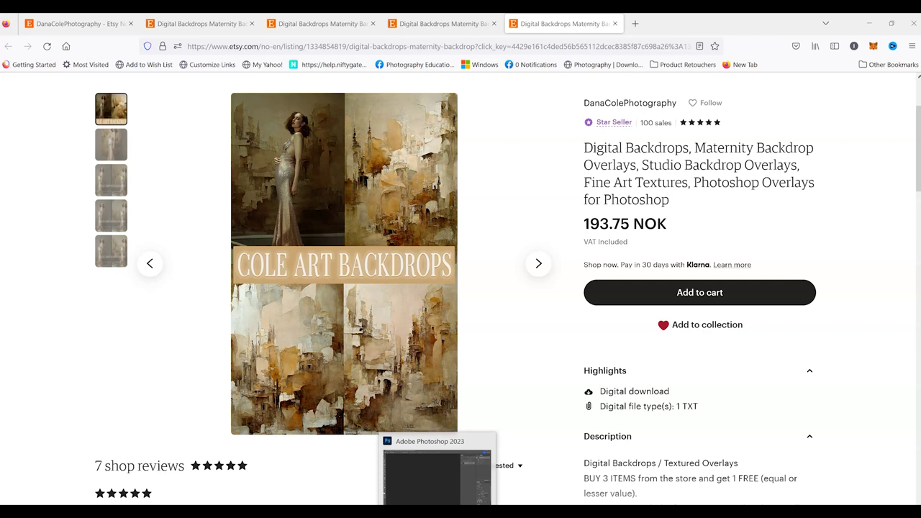
left_click(438, 512)
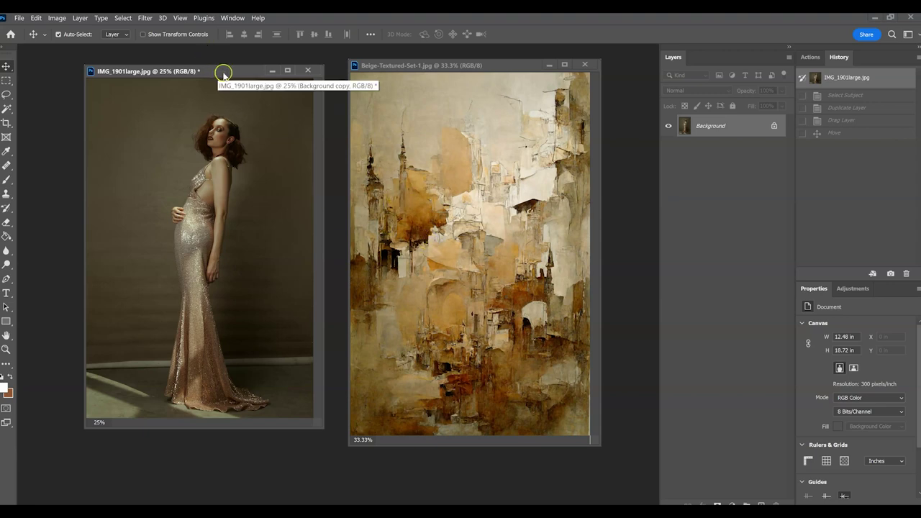
left_click(549, 66)
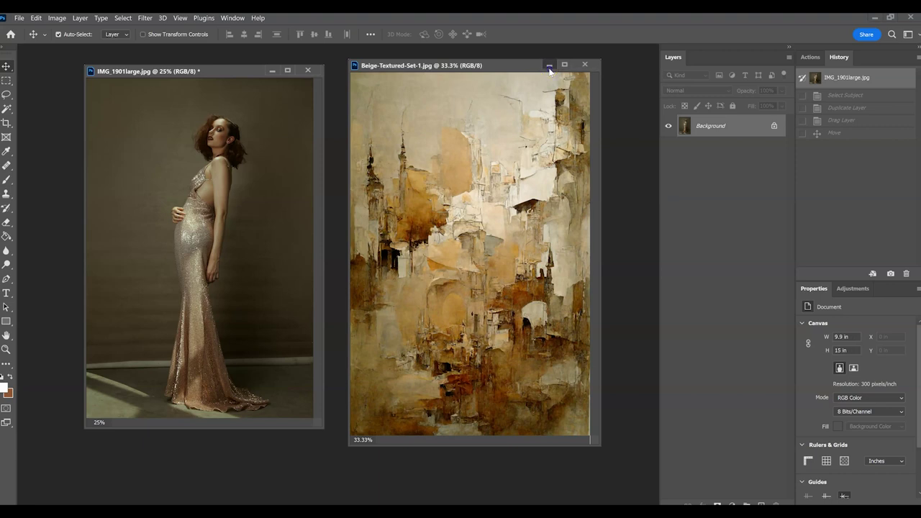
left_click_drag(226, 71, 326, 54)
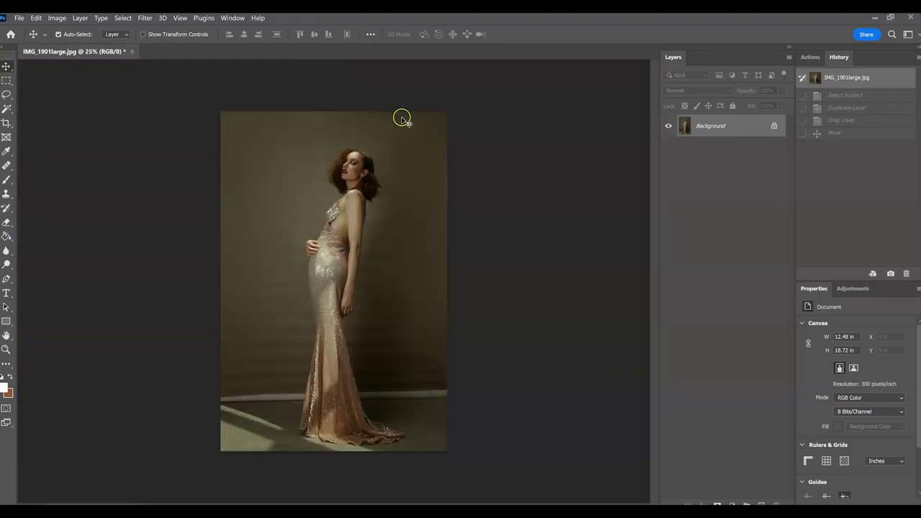
left_click(3, 353)
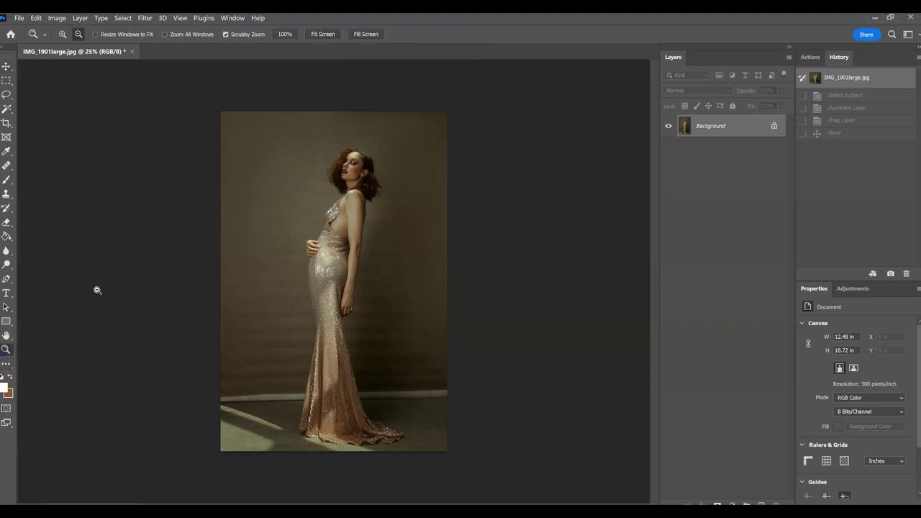
left_click(322, 34)
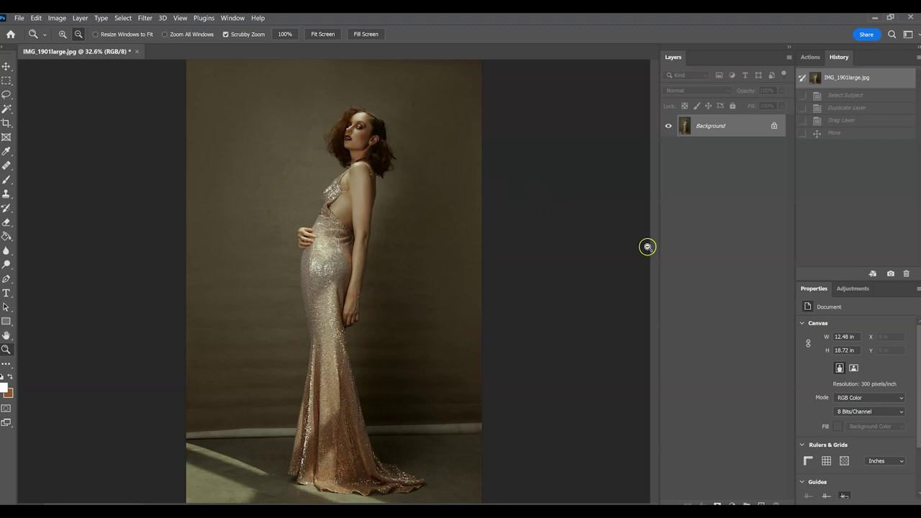
Duplicate the Background layer of the portrait.
left_click(79, 18)
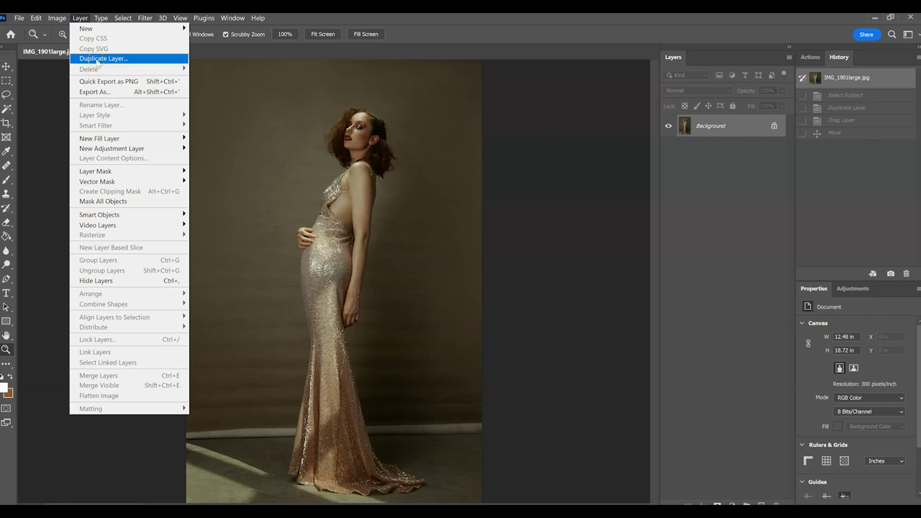
left_click(98, 59)
left_click(546, 150)
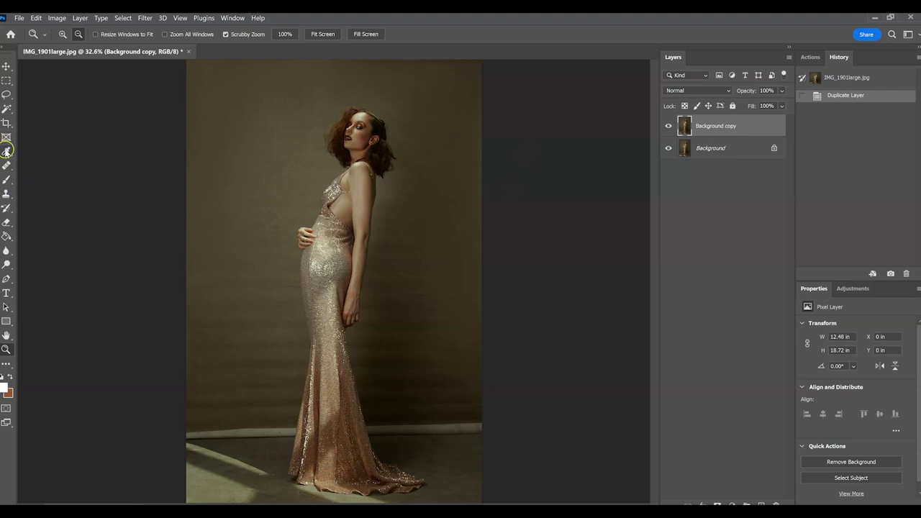
Select the woman with Select Subject and turn the selection into an inverted layer mask on the duplicate layer.
left_click(7, 110)
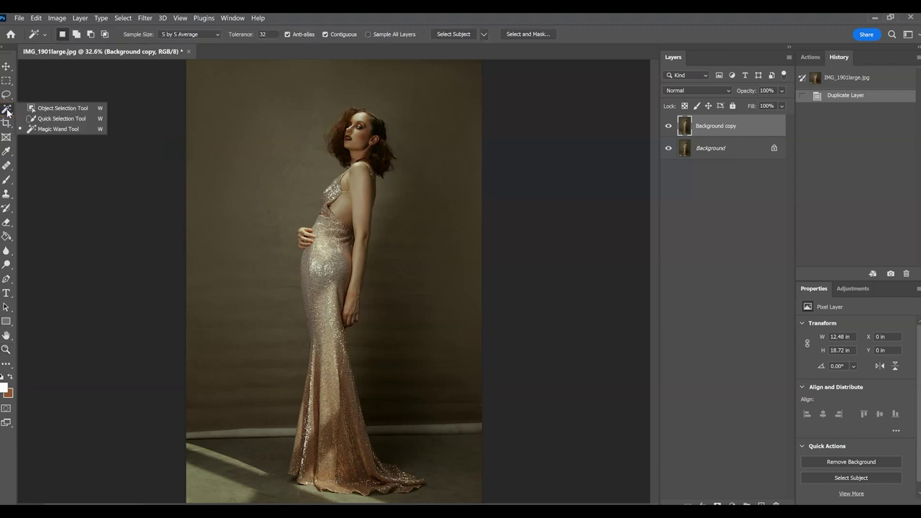
left_click(80, 194)
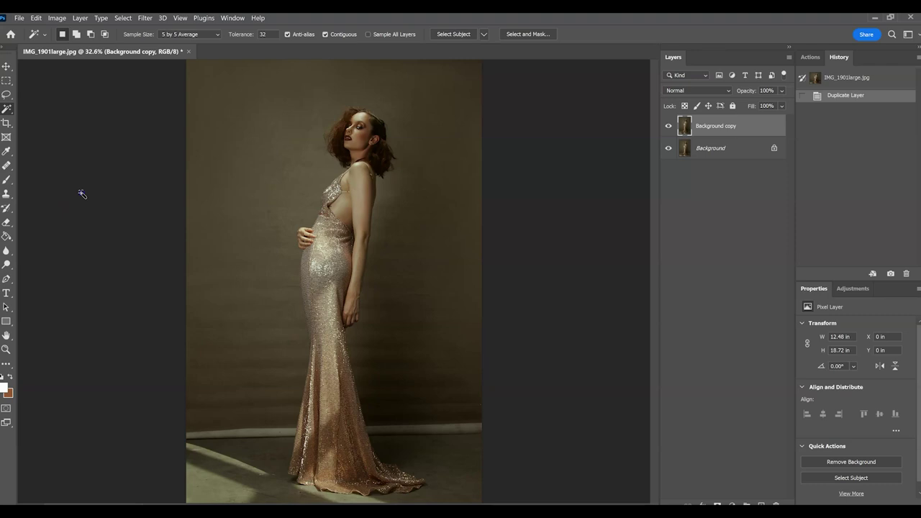
left_click(457, 38)
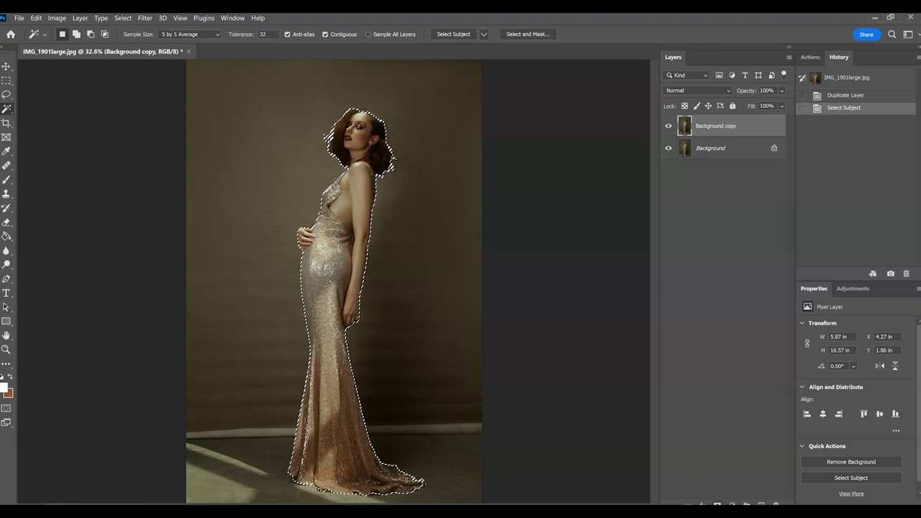
left_click(718, 505)
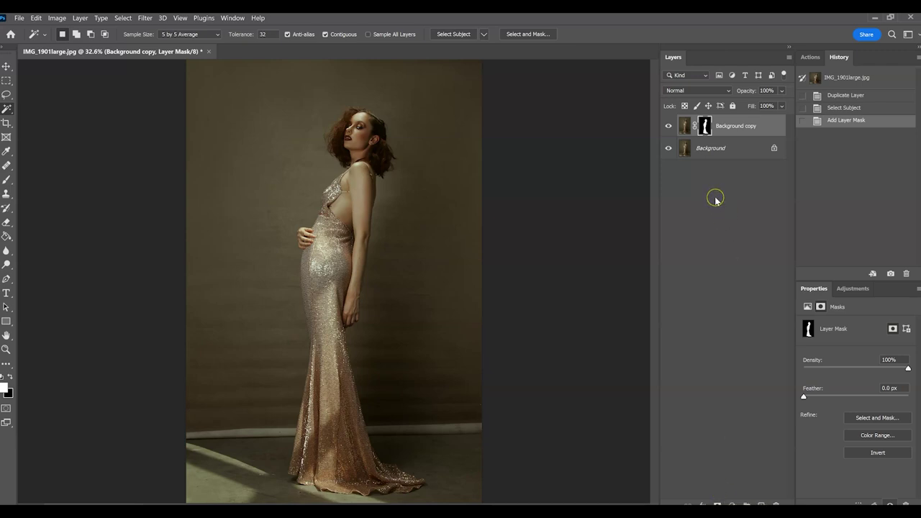
key("ctrl+i")
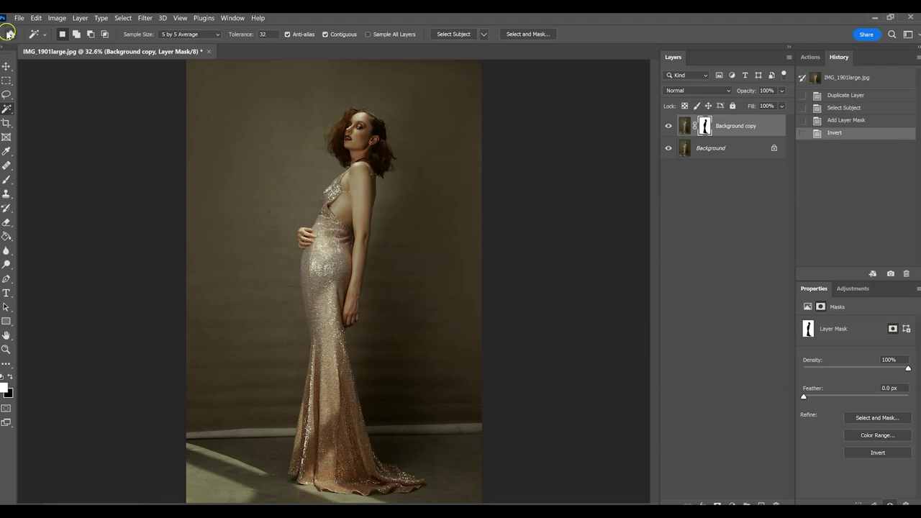
Place the Beige-Textured-Set-1 image as an embedded object above the masked layer.
left_click(20, 18)
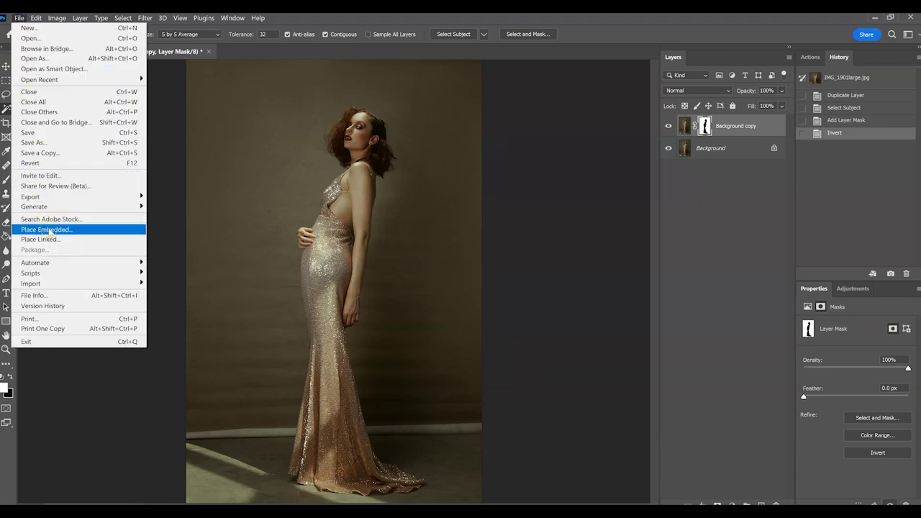
left_click(47, 230)
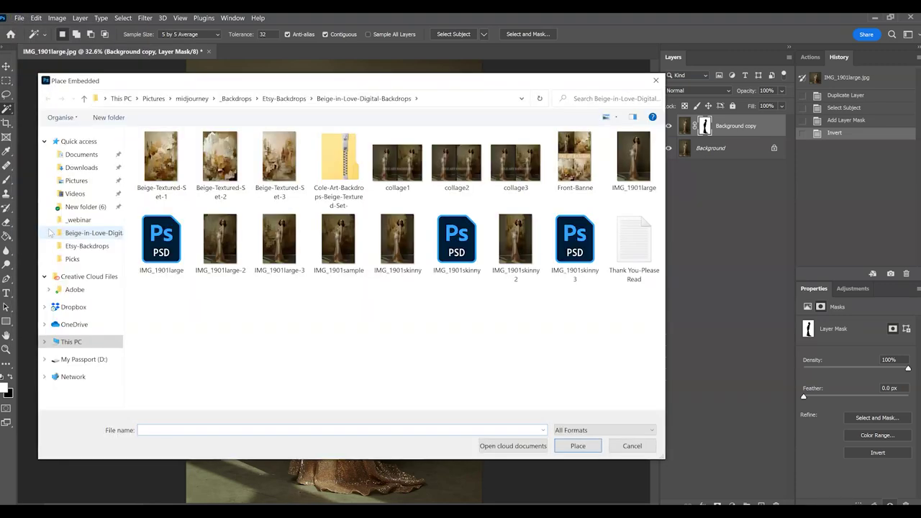
left_click(167, 168)
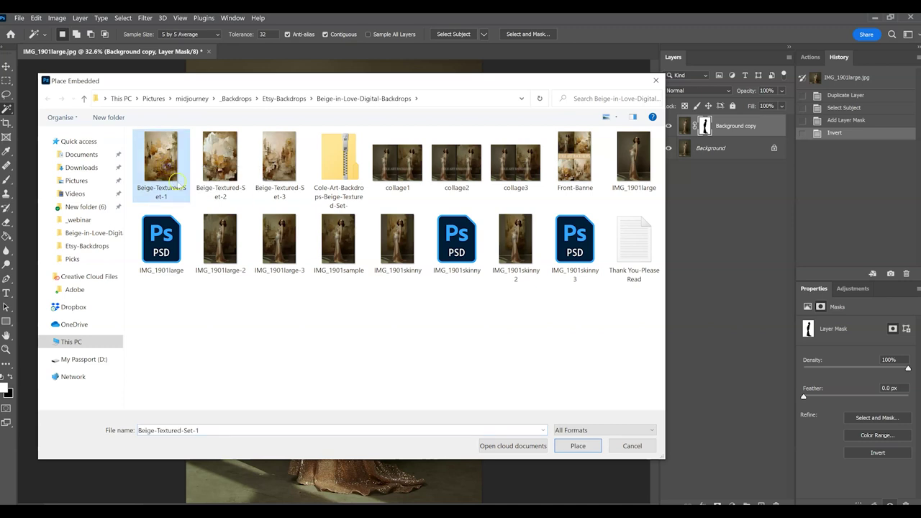
left_click(576, 446)
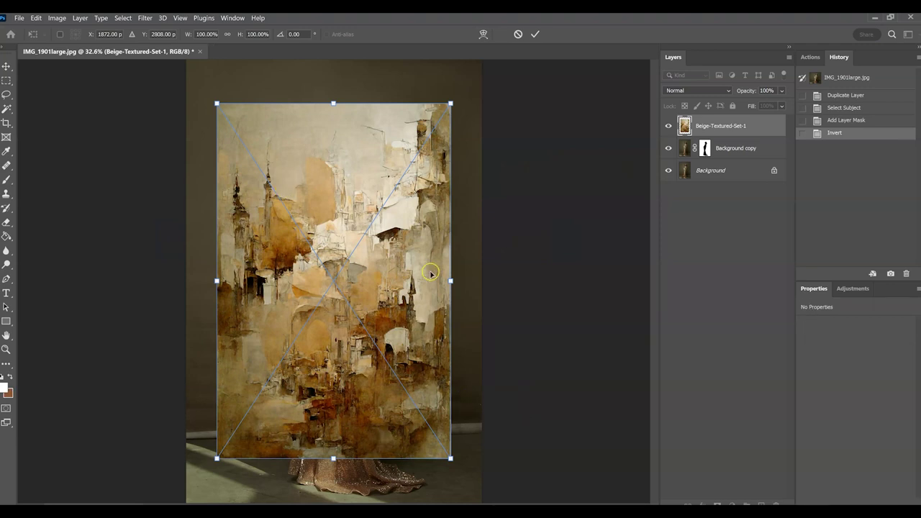
Stretch the placed texture to about 127% width and 103% height, covering the wall across the photo down to the floor line.
left_click_drag(217, 103, 186, 56)
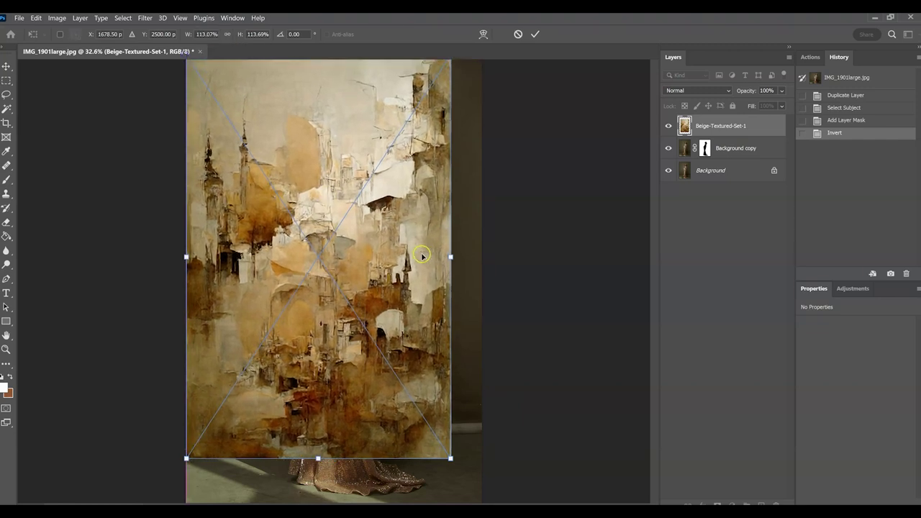
mouse_move(450, 458)
left_mouse_down()
mouse_move(473, 441)
mouse_move(449, 457)
mouse_move(449, 475)
left_mouse_up()
key("ctrl+z")
mouse_move(470, 440)
left_mouse_down()
mouse_move(480, 451)
mouse_move(472, 432)
mouse_move(470, 441)
left_mouse_up()
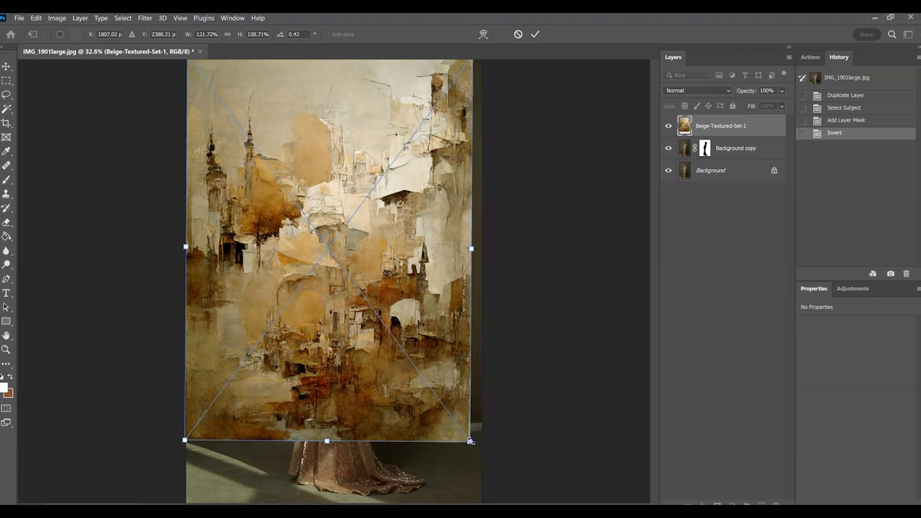
left_click_drag(489, 419, 492, 446)
left_click_drag(370, 343, 371, 349)
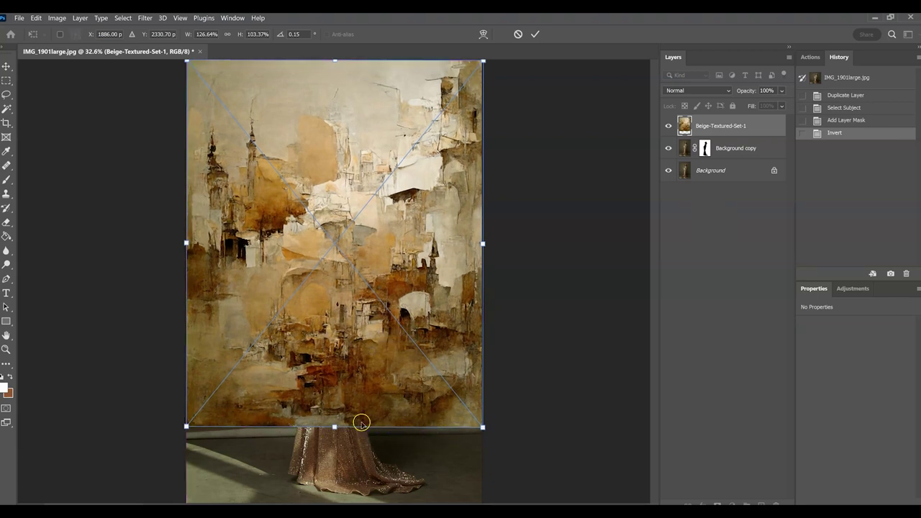
left_click(534, 34)
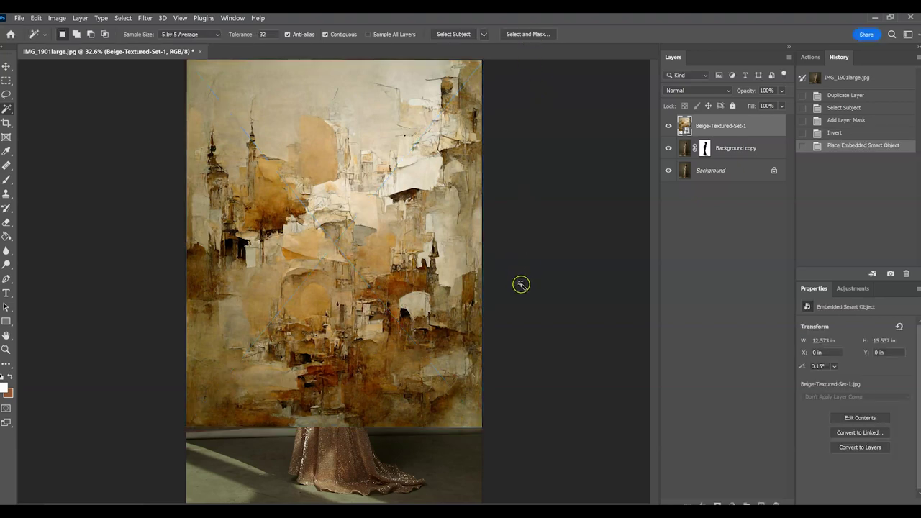
Clip the texture layer to the masked Background copy layer and set its blend mode to Soft Light.
scroll(522, 286, "down", 2)
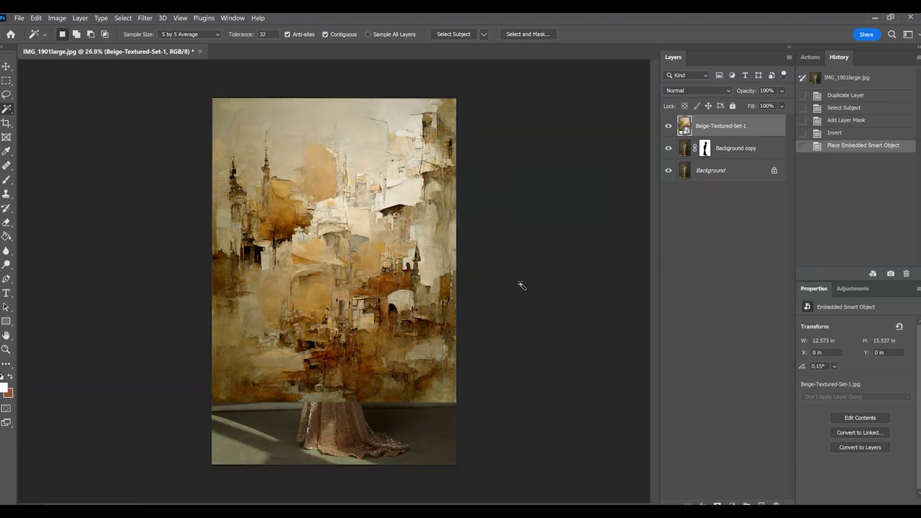
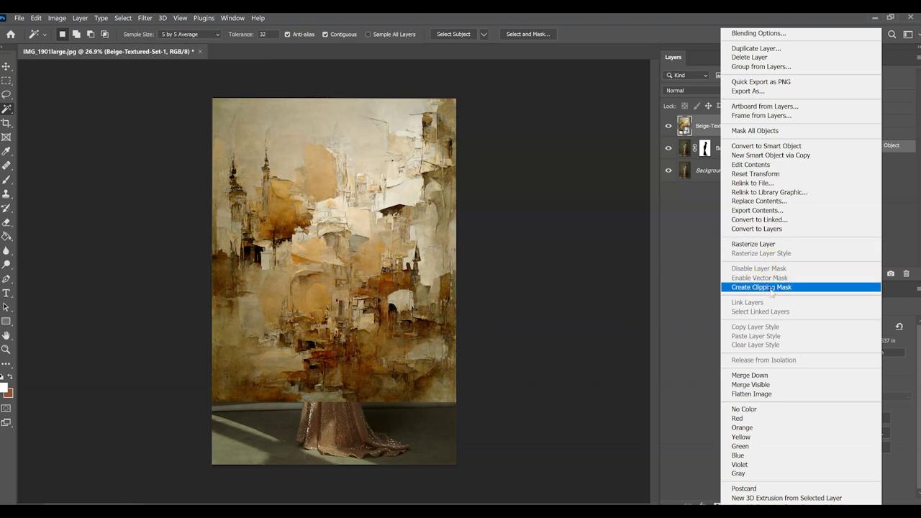
left_click(769, 287)
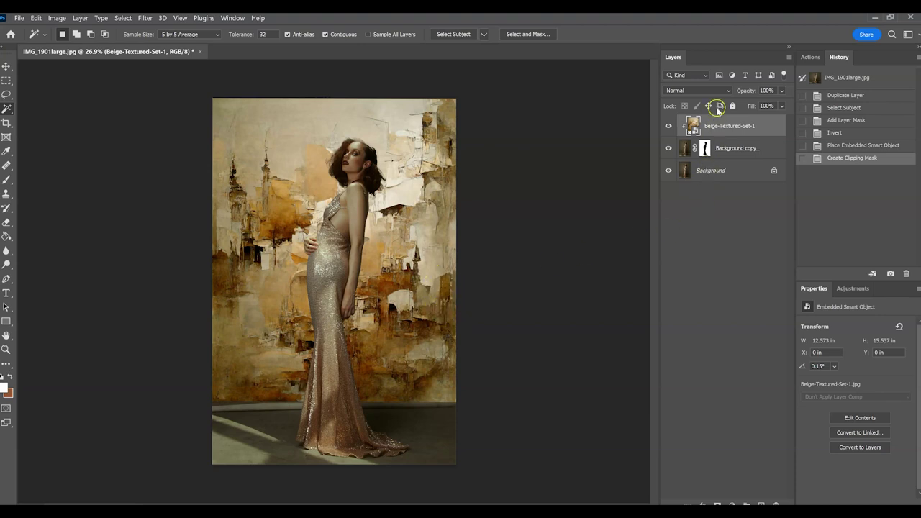
left_click(718, 91)
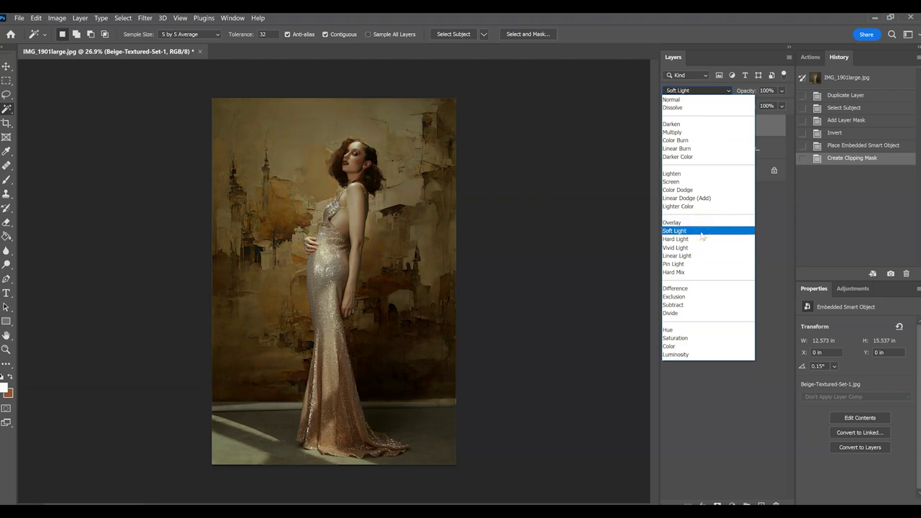
left_click(700, 231)
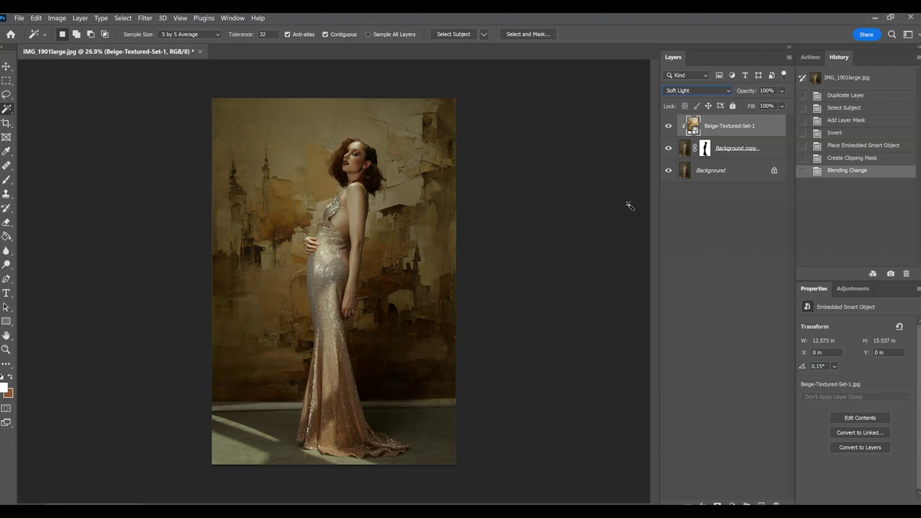
Lower the opacity of the Beige-Textured-Set-1 layer to 70%.
left_click(783, 91)
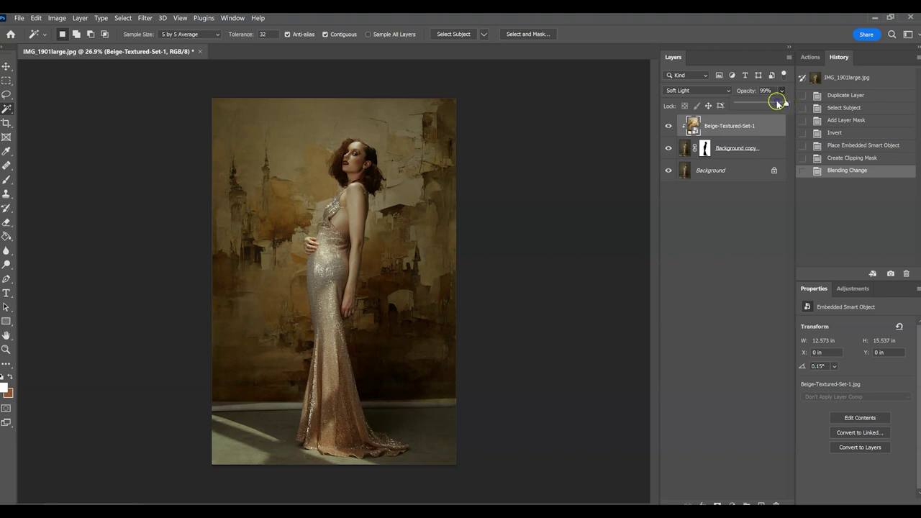
left_click_drag(786, 106, 787, 106)
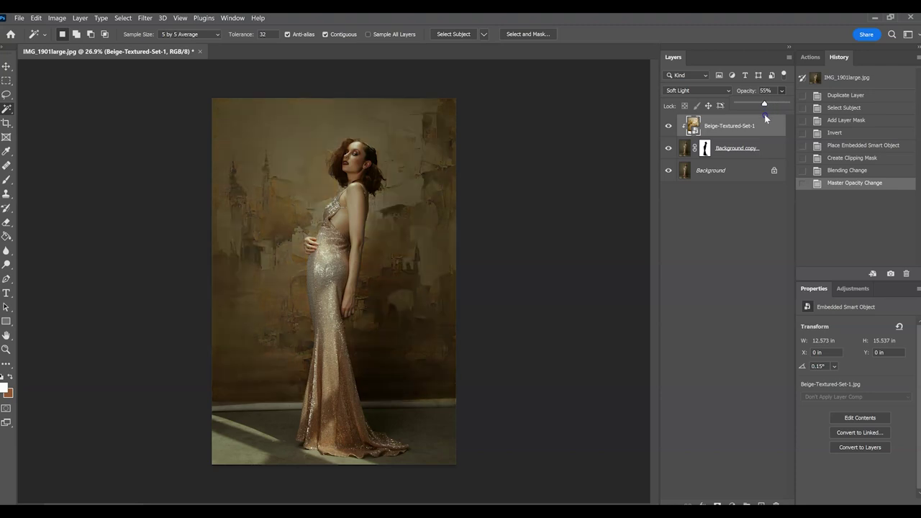
left_click_drag(793, 112, 771, 125)
left_click(679, 311)
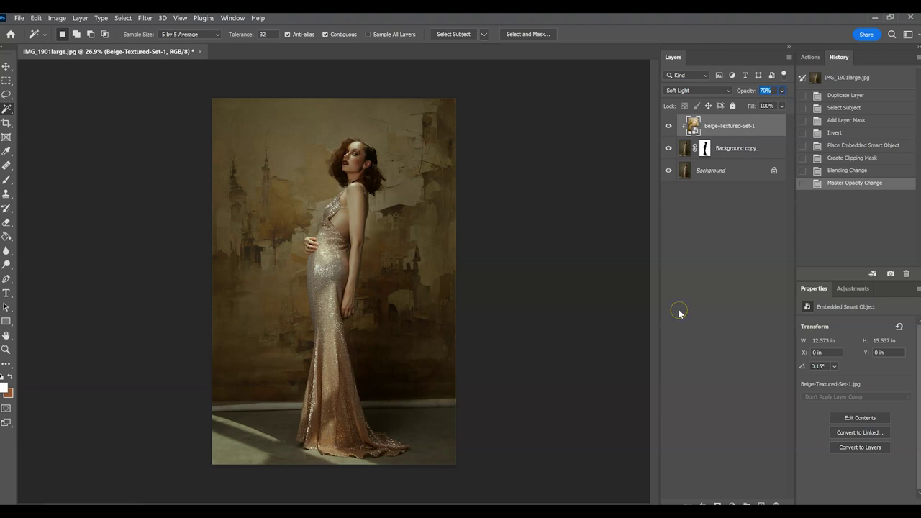
left_click(679, 310)
left_click(683, 305)
Delete the Beige-Textured-Set-1 layer and place the Beige-Textured-Set-3 image as an embedded object above the masked copy.
left_click(777, 504)
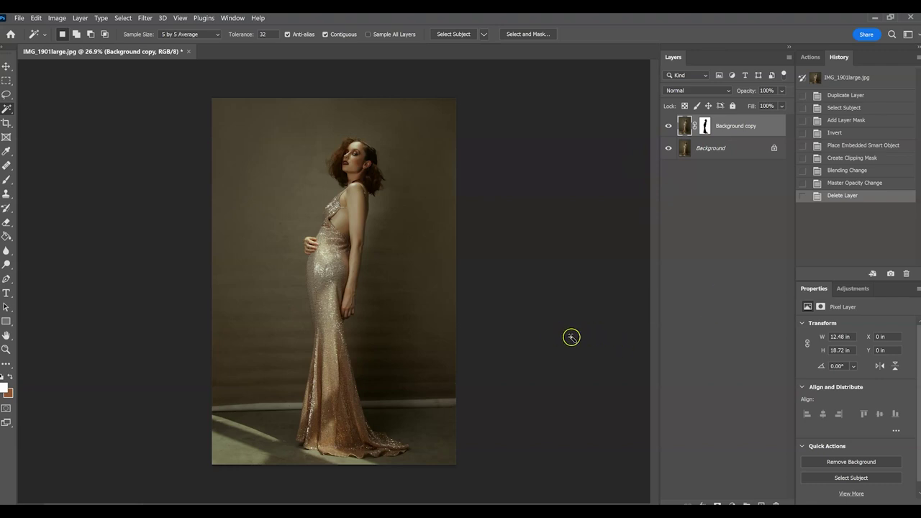
left_click(19, 19)
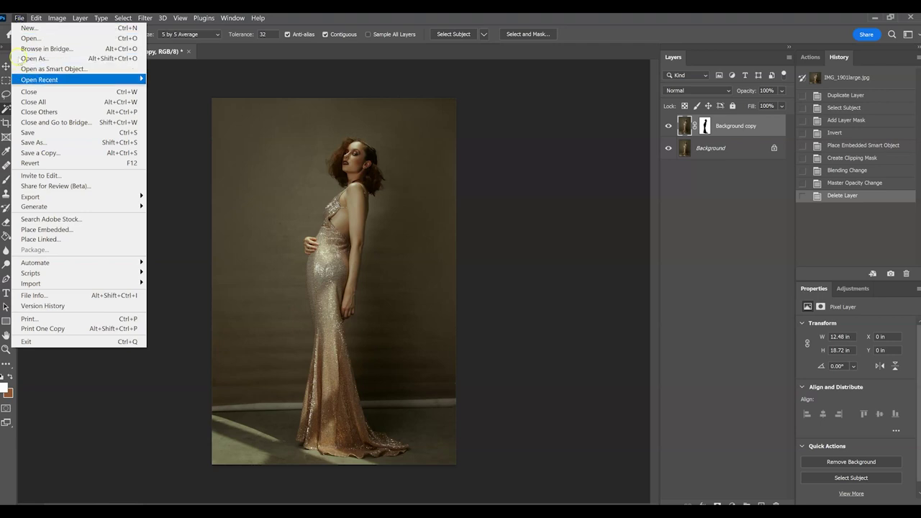
left_click(36, 230)
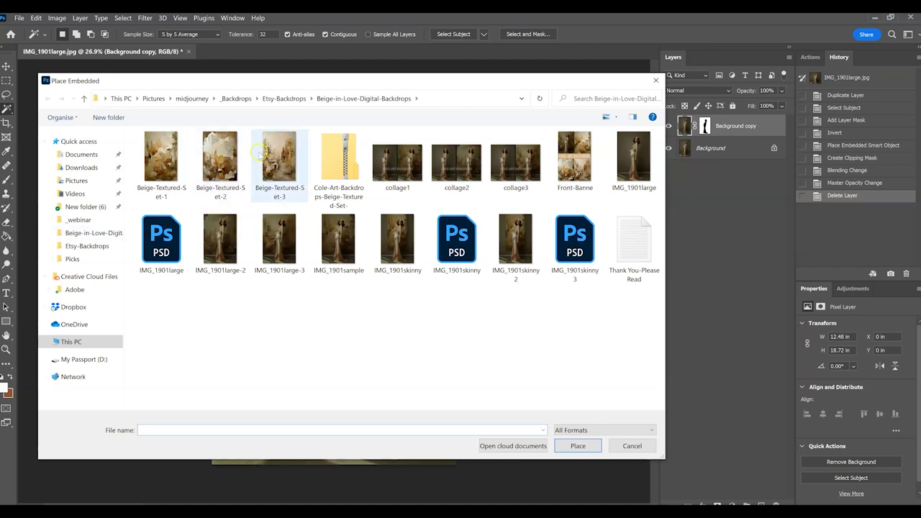
left_click(285, 154)
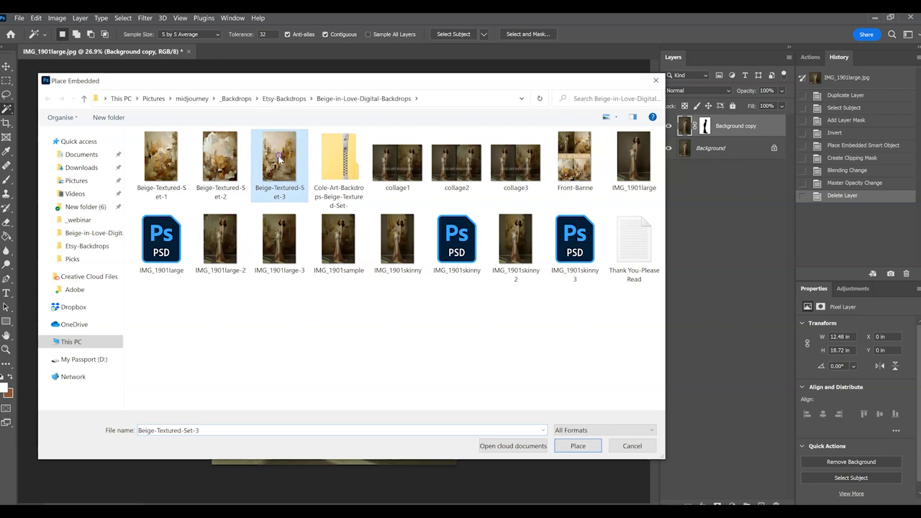
left_click(578, 444)
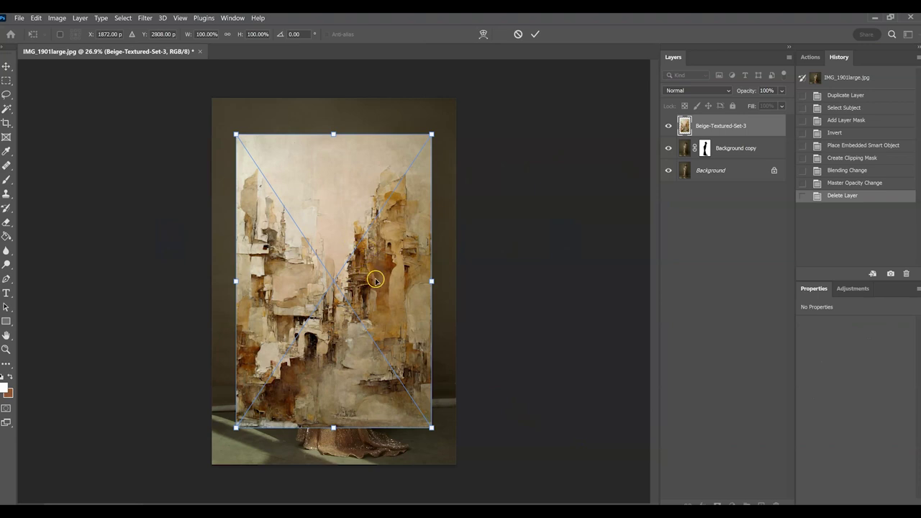
Scale the placed texture to about 78% width and 96% height, centred behind the woman and extending past the photo's upper edge.
left_click_drag(353, 266, 352, 241)
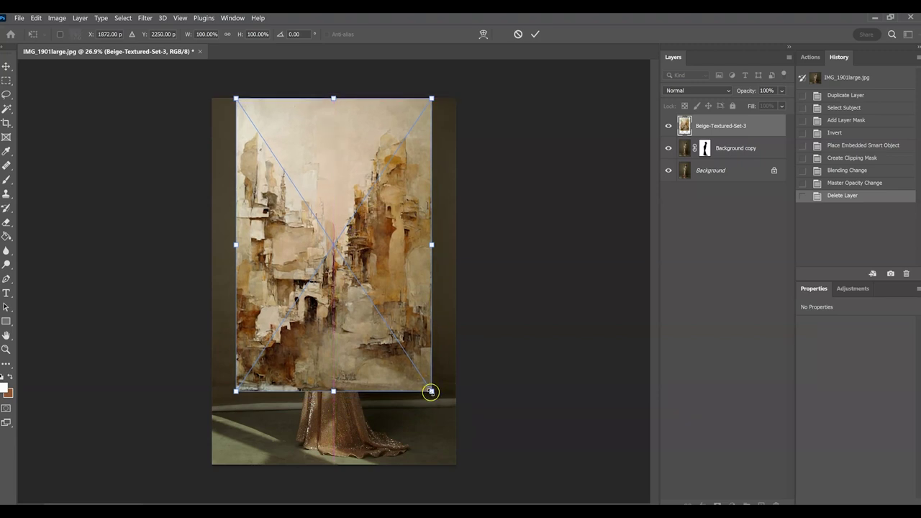
left_click_drag(431, 391, 389, 385)
left_click_drag(317, 215, 336, 197)
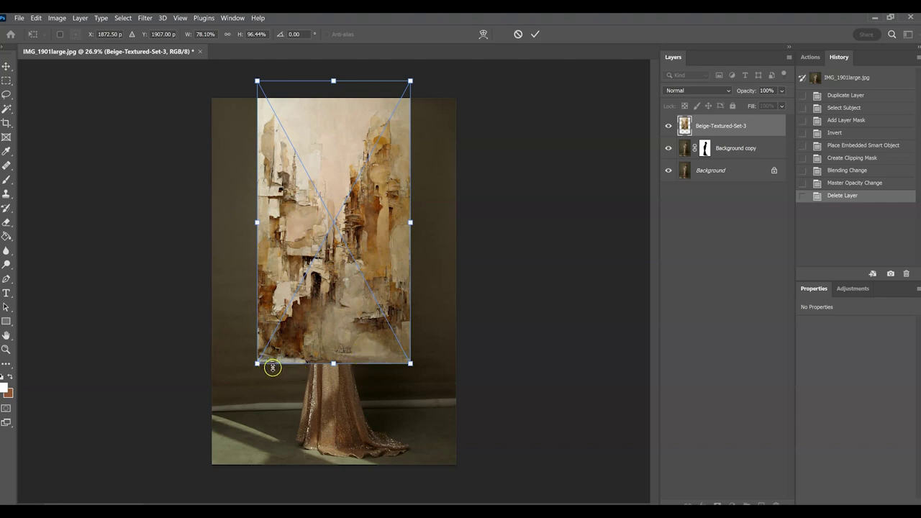
left_click(533, 34)
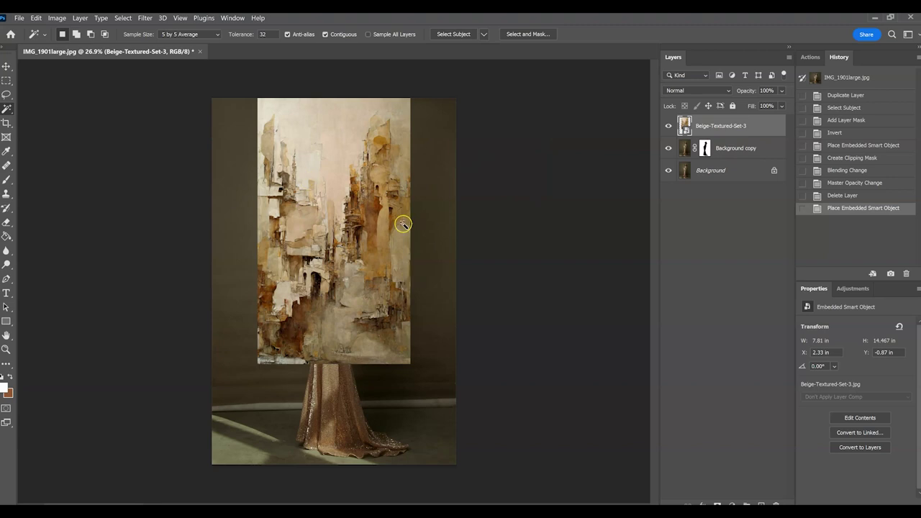
Clip the Beige-Textured-Set-3 layer to the masked Background copy layer and set its blend mode to Soft Light.
right_click(724, 128)
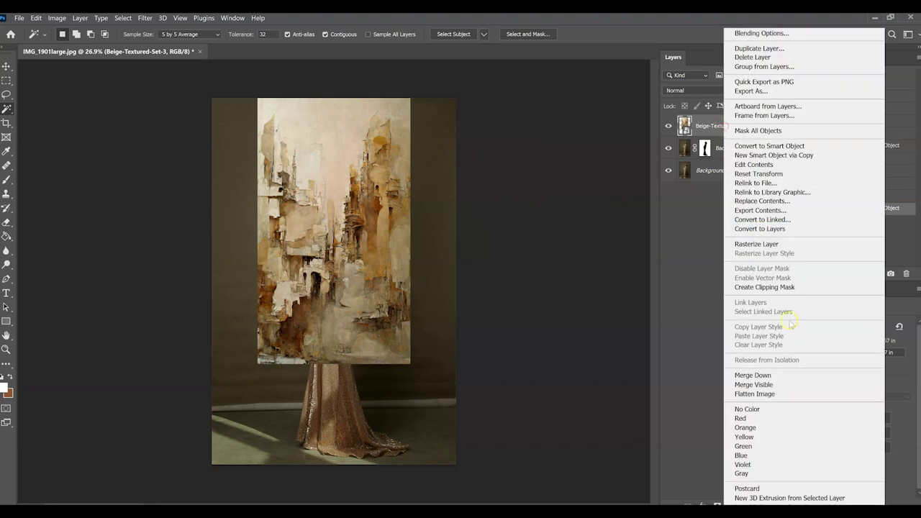
left_click(749, 288)
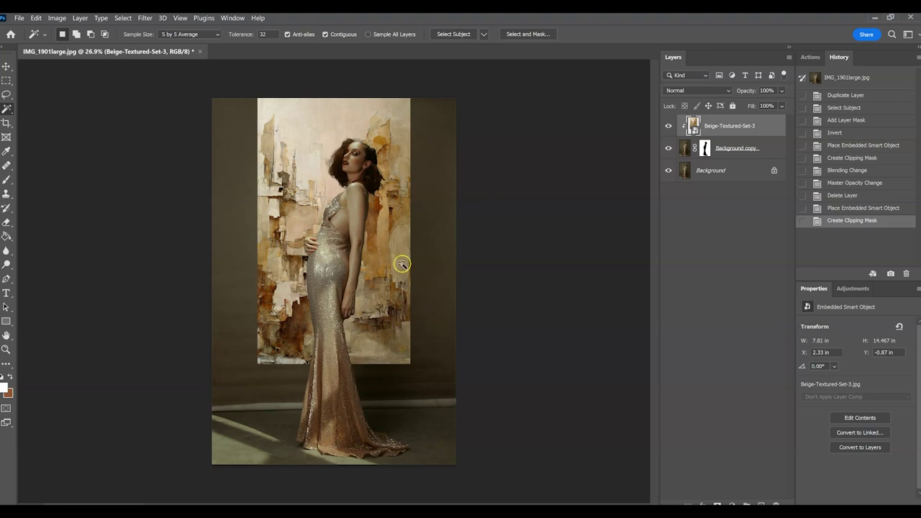
left_click(690, 91)
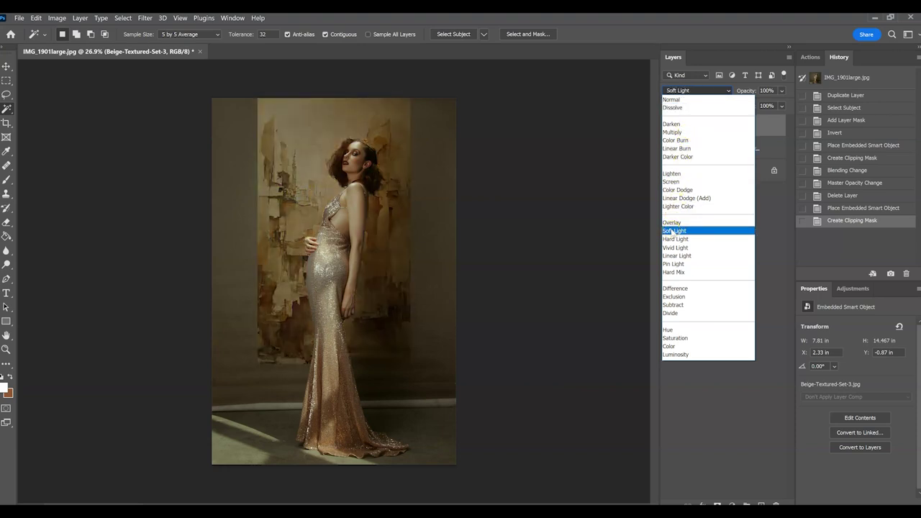
left_click(671, 230)
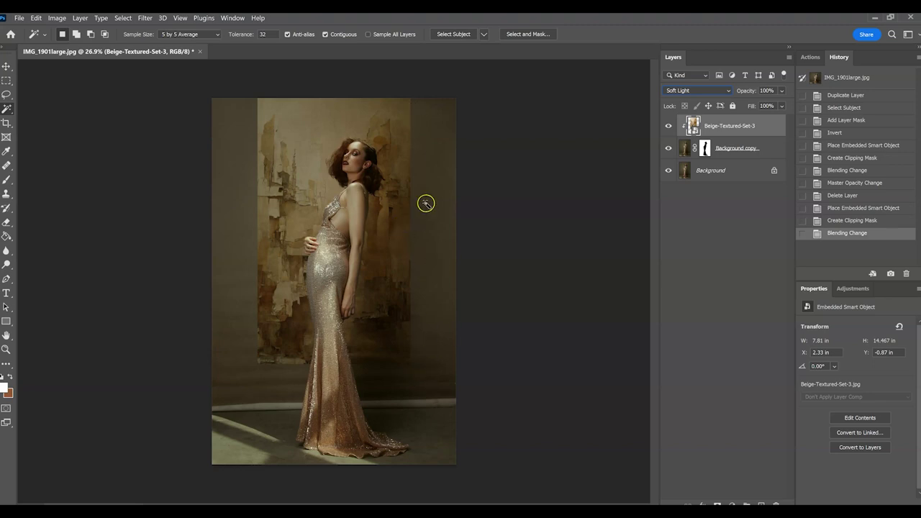
Add a Drop Shadow effect to the Beige-Textured-Set-3 layer and open the shadow's settings.
right_click(723, 127)
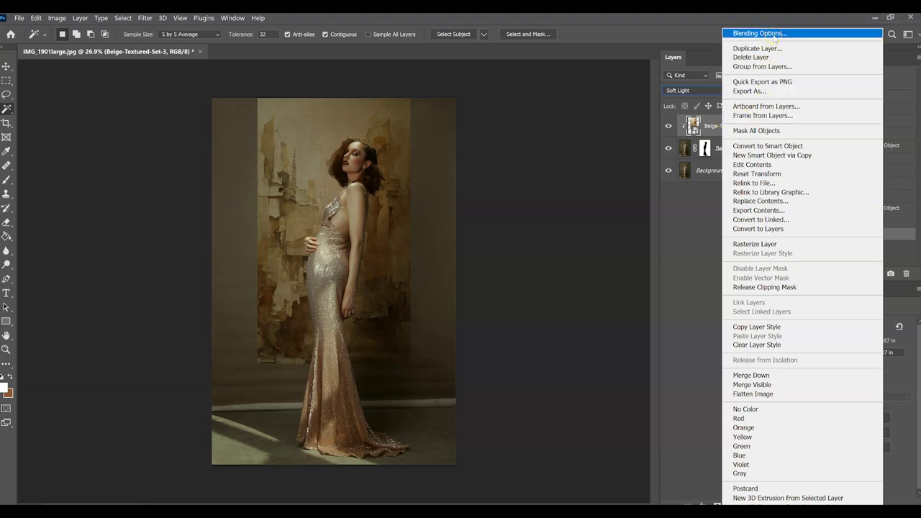
left_click(775, 34)
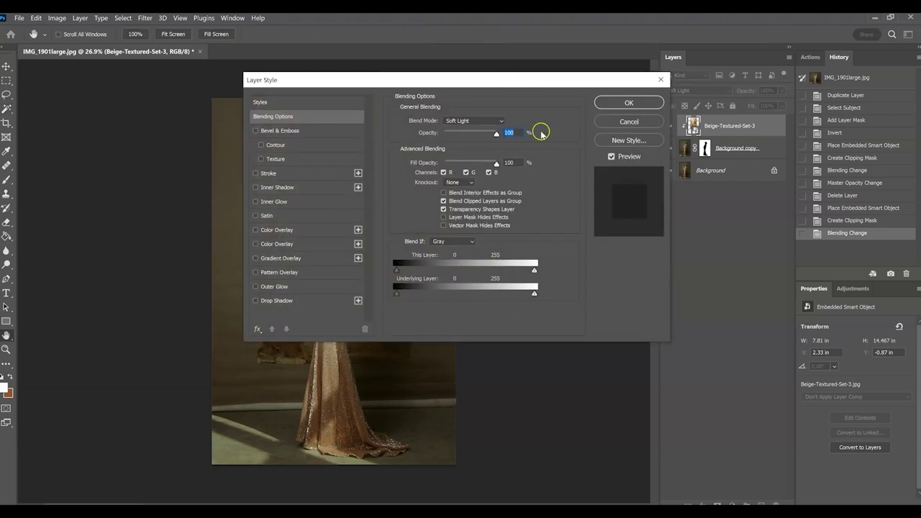
left_click_drag(453, 91, 659, 97)
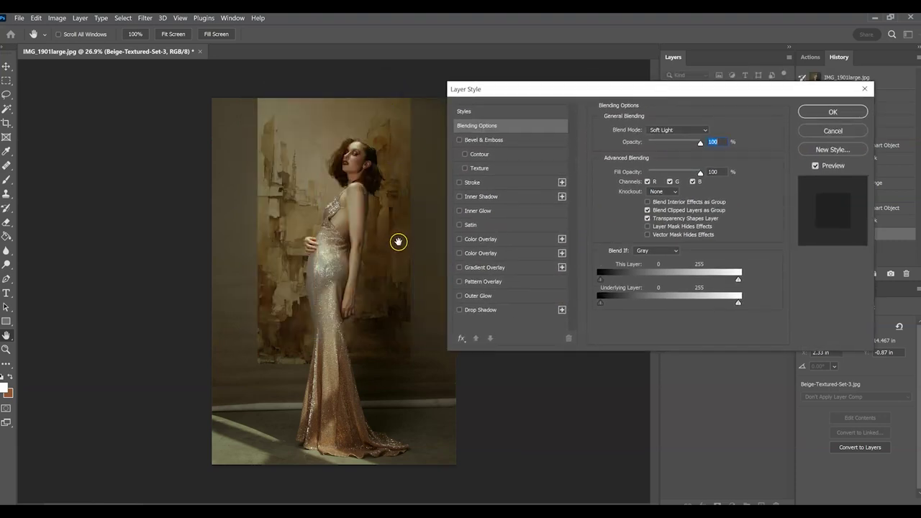
left_click(460, 311)
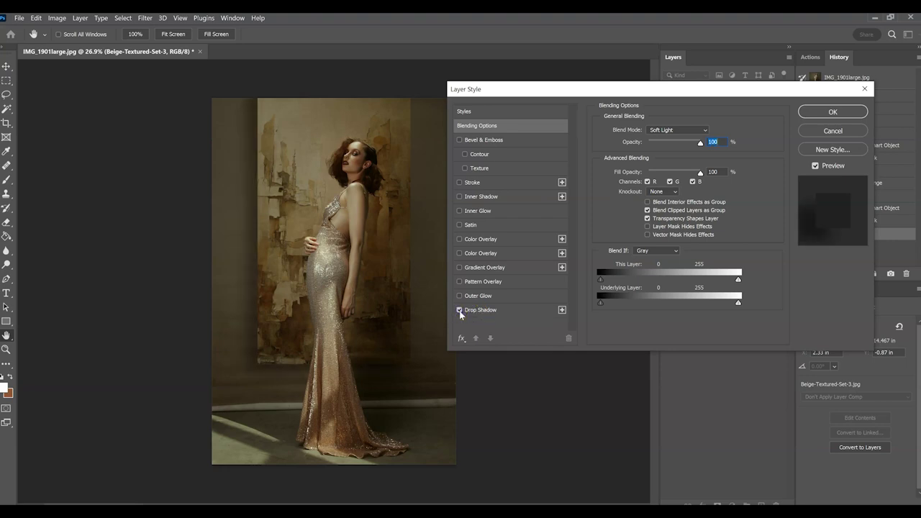
left_click(459, 310)
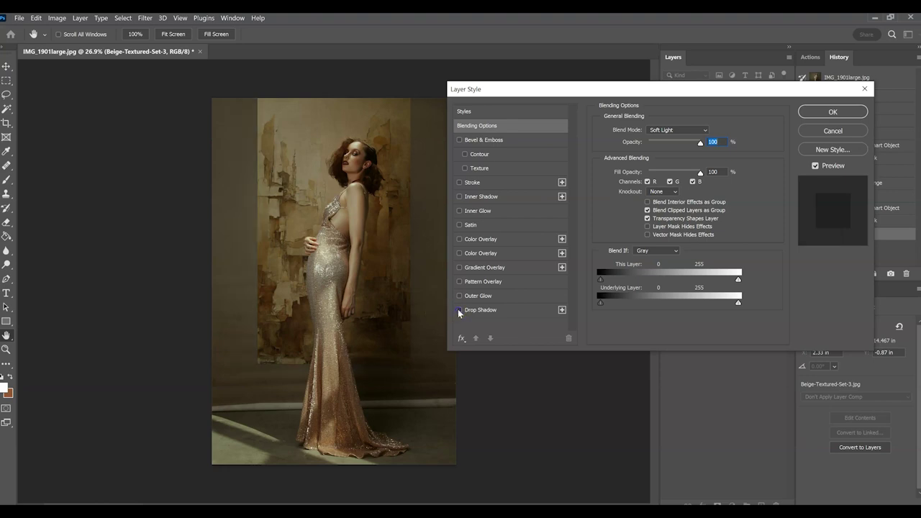
left_click(459, 310)
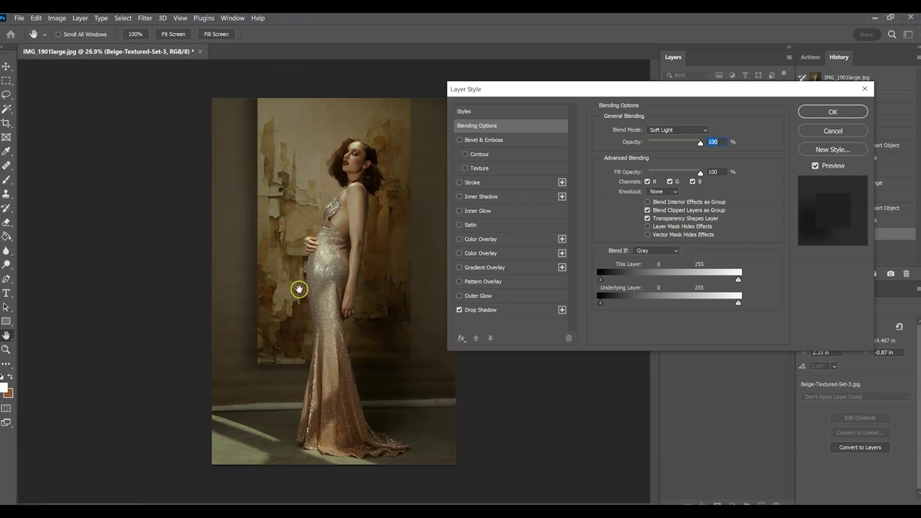
left_click(513, 315)
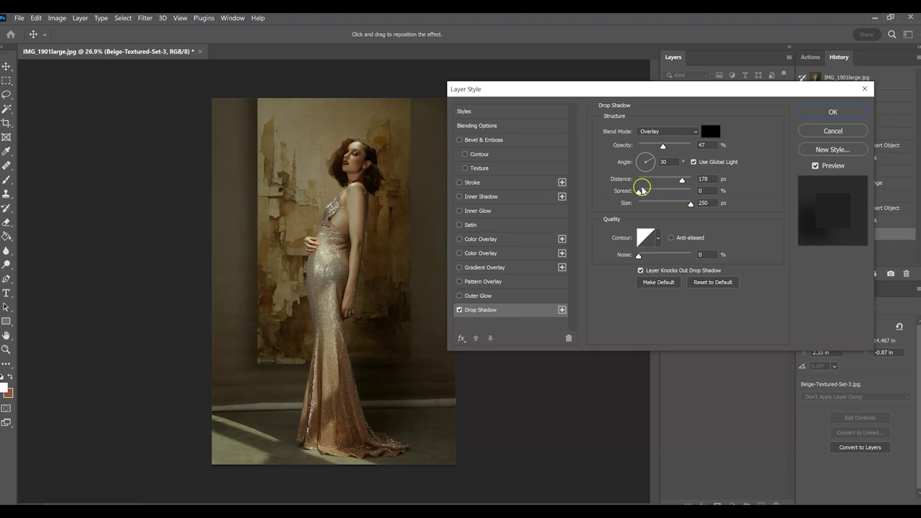
Set the drop shadow's opacity to 47% and its angle to 116°.
mouse_move(667, 148)
left_mouse_down()
mouse_move(648, 154)
mouse_move(683, 158)
mouse_move(664, 166)
left_mouse_up()
key("shift+Tab")
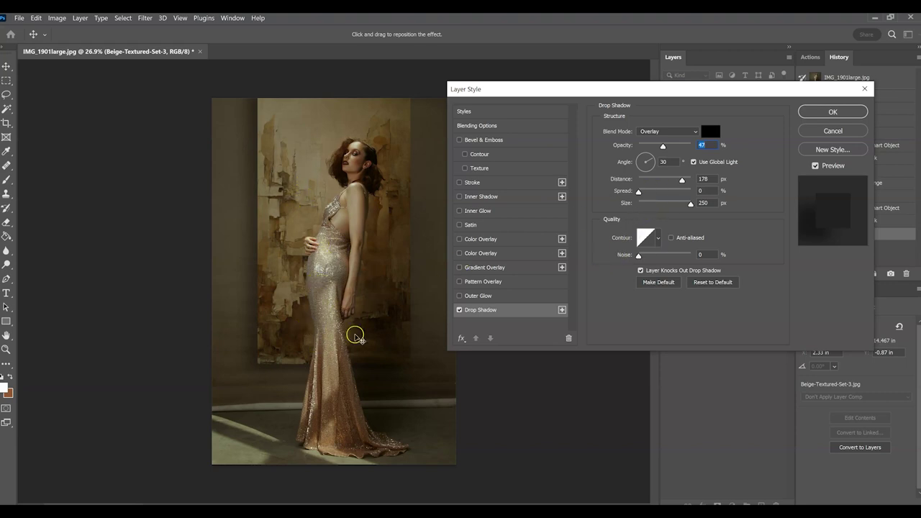
mouse_move(656, 170)
left_mouse_down()
mouse_move(652, 156)
mouse_move(655, 166)
left_mouse_up()
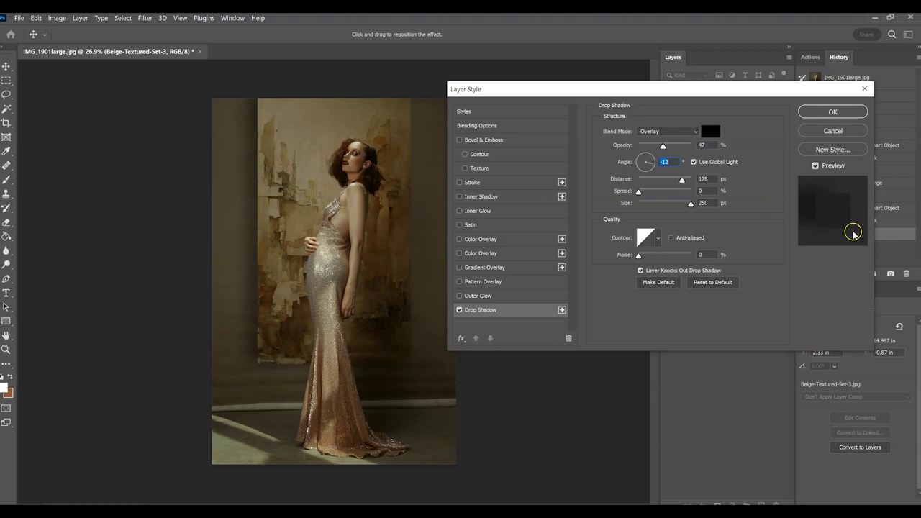
left_click(650, 167)
left_click_drag(650, 166, 637, 146)
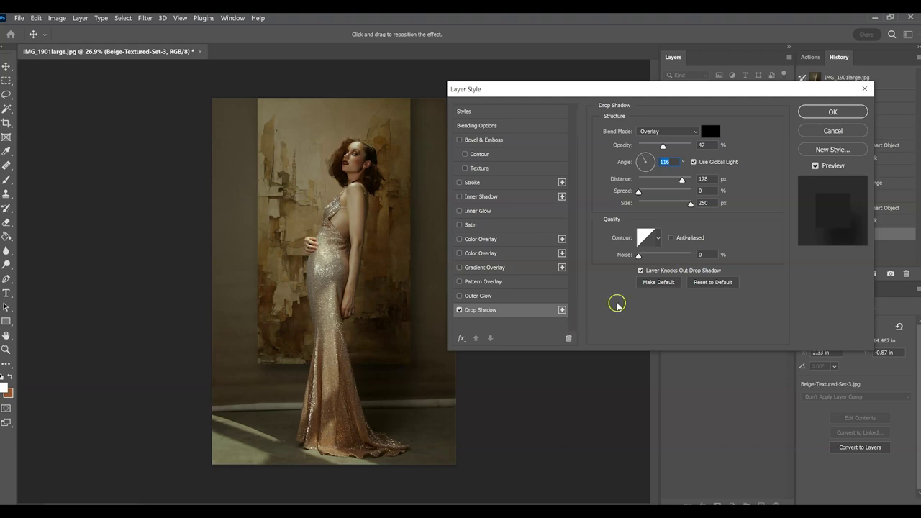
Set the drop shadow's distance to 164 px, spread to 3% and size to 250 px, and apply the layer style.
mouse_move(681, 181)
left_mouse_down()
mouse_move(652, 191)
mouse_move(692, 192)
mouse_move(668, 199)
mouse_move(683, 197)
left_mouse_up()
left_click(682, 182)
left_click(682, 184)
left_click_drag(638, 193, 617, 221)
left_click(689, 206)
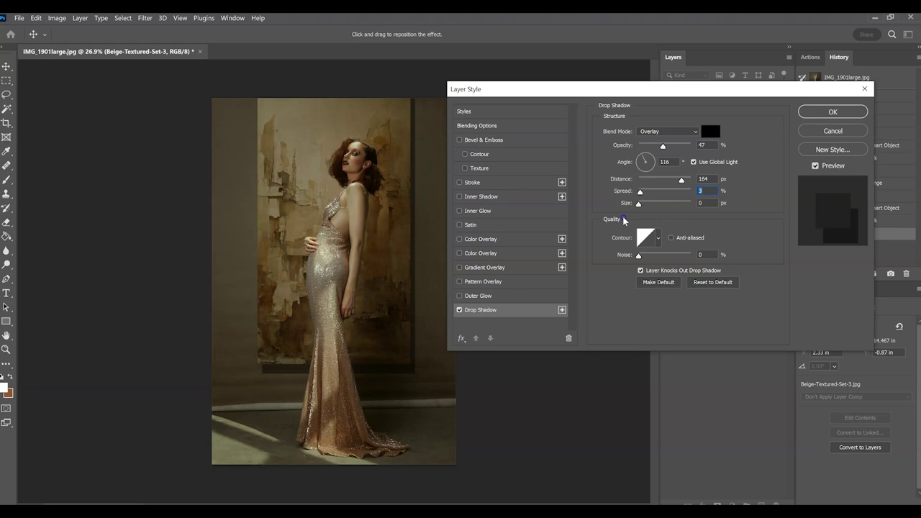
left_click_drag(624, 220, 704, 220)
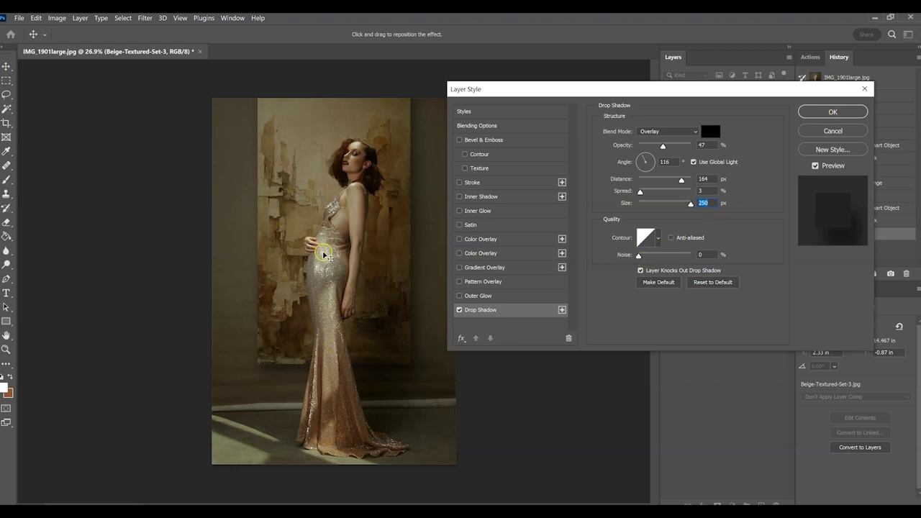
left_click(831, 110)
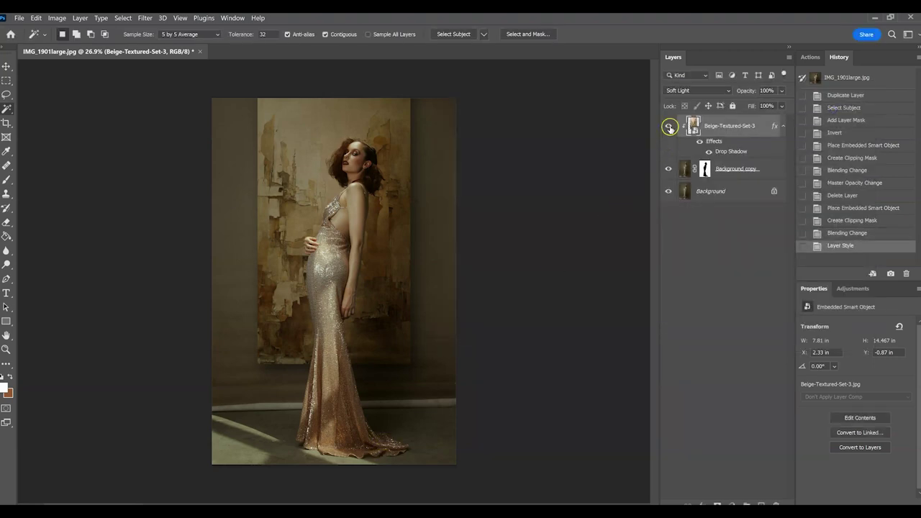
Toggle the Drop Shadow effect off and on to compare the hanging canvas with and without its shadow.
left_click(708, 152)
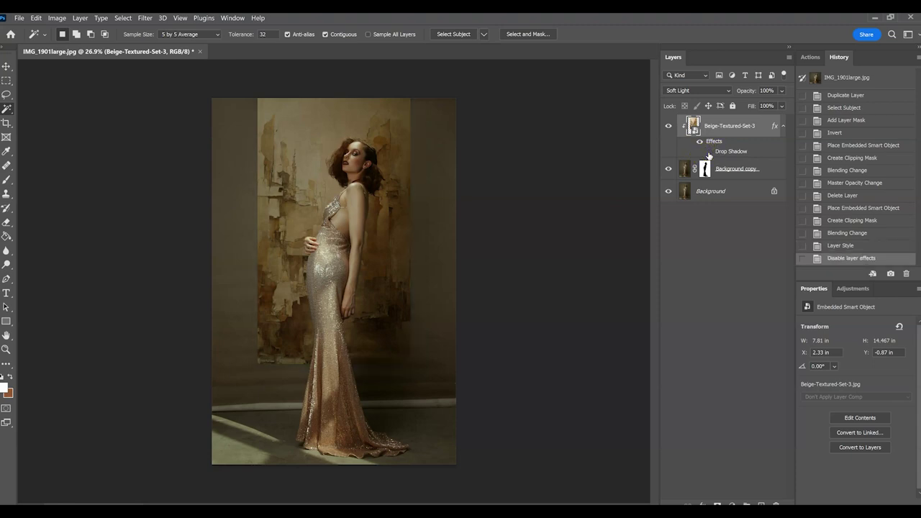
left_click(709, 152)
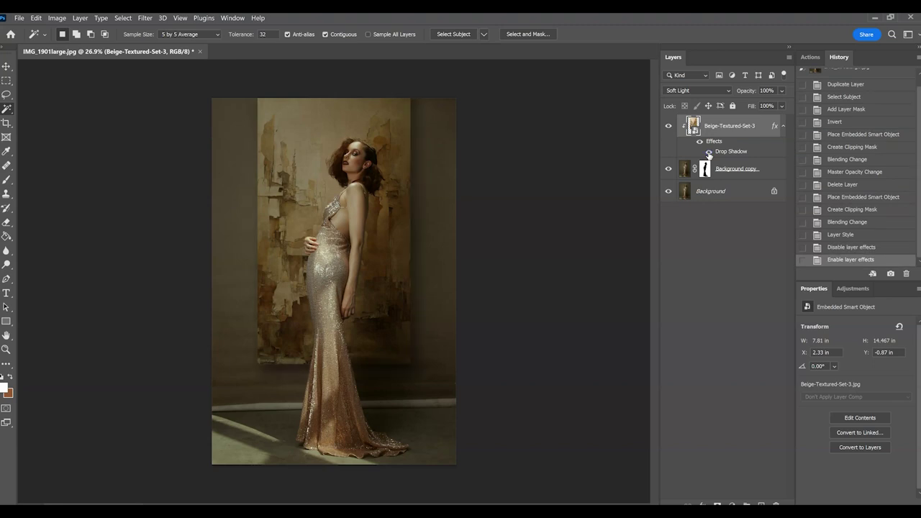
left_click(709, 152)
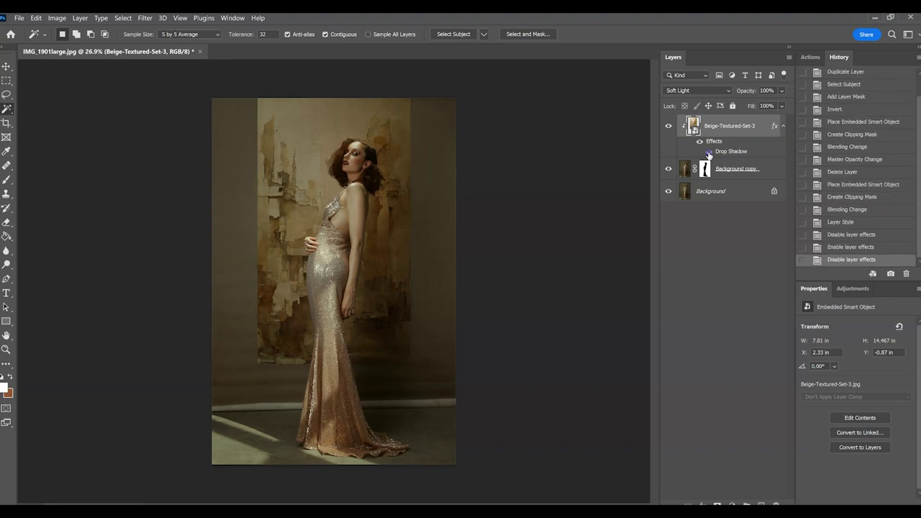
left_click(709, 152)
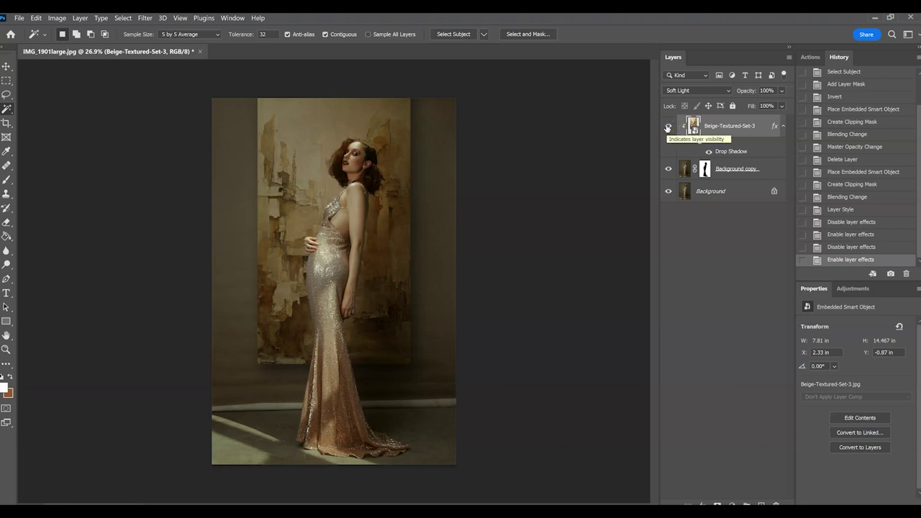
Group the texture layer with the Background copy layer and toggle the group's visibility to compare before and after.
key("ctrl+g")
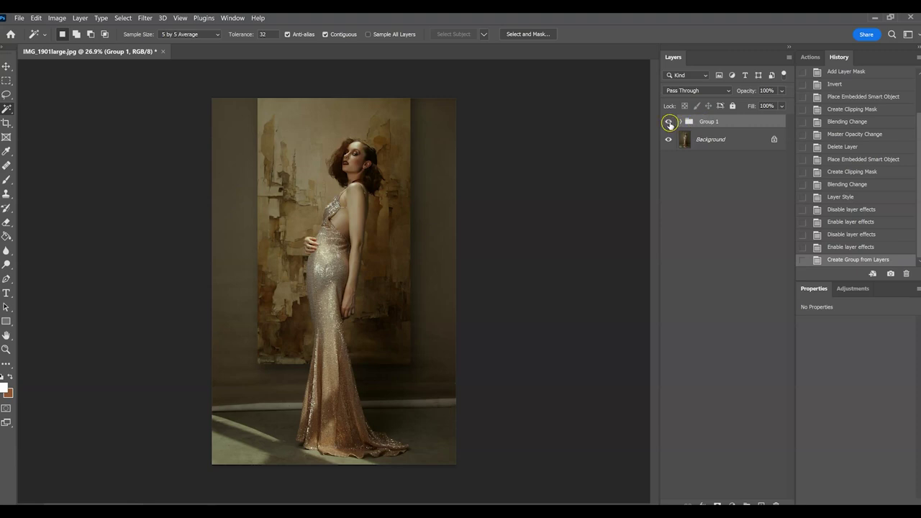
left_click(670, 124)
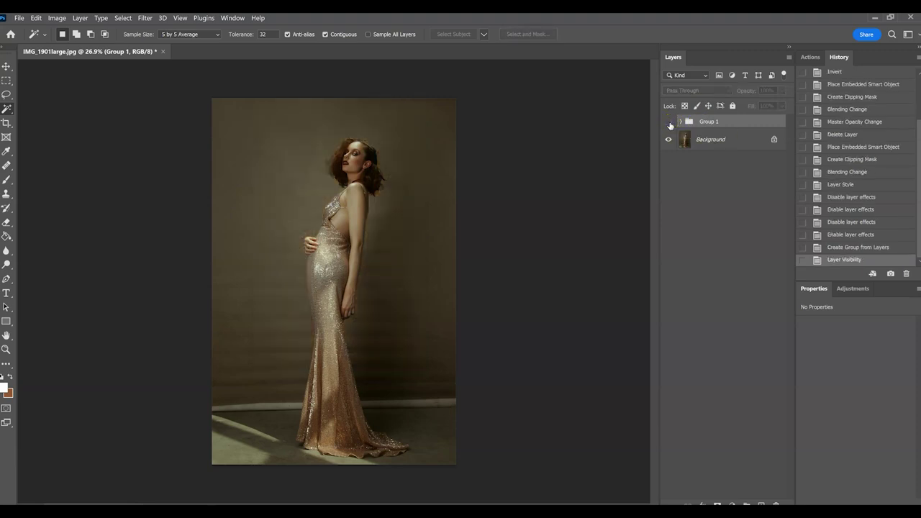
left_click(670, 124)
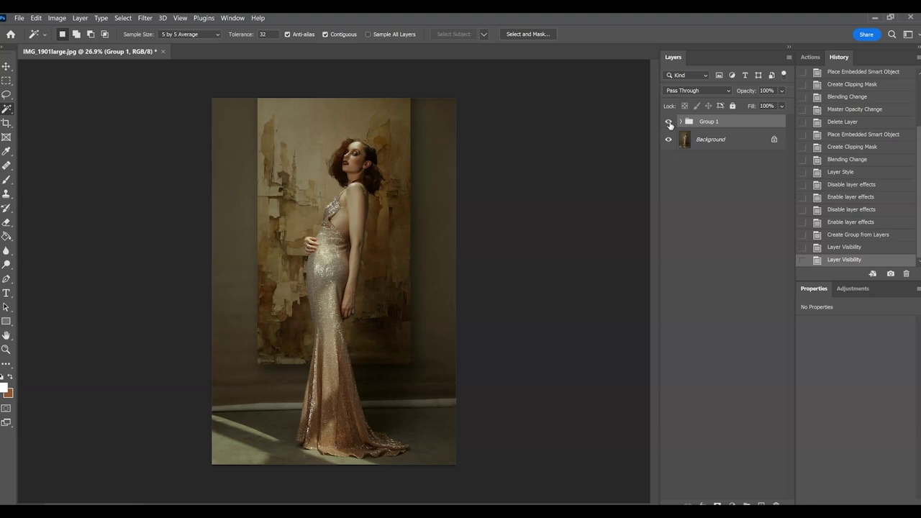
left_click(670, 124)
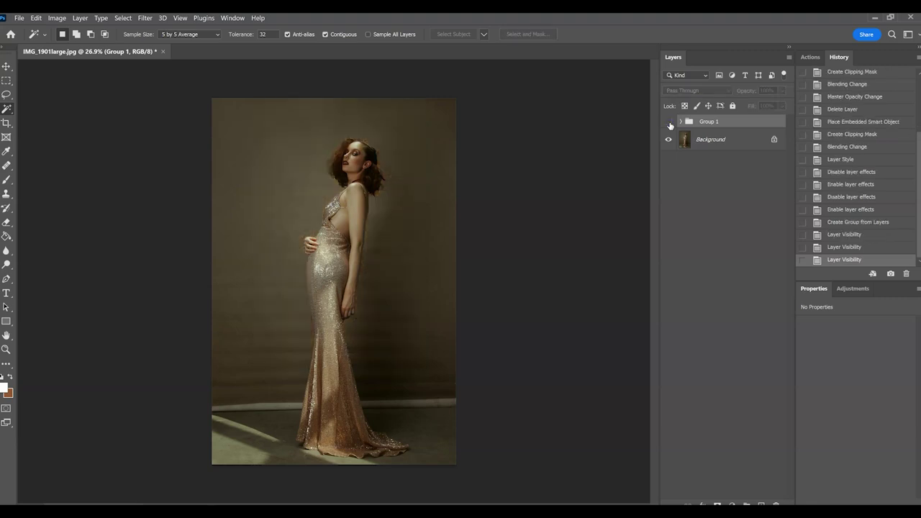
left_click(670, 124)
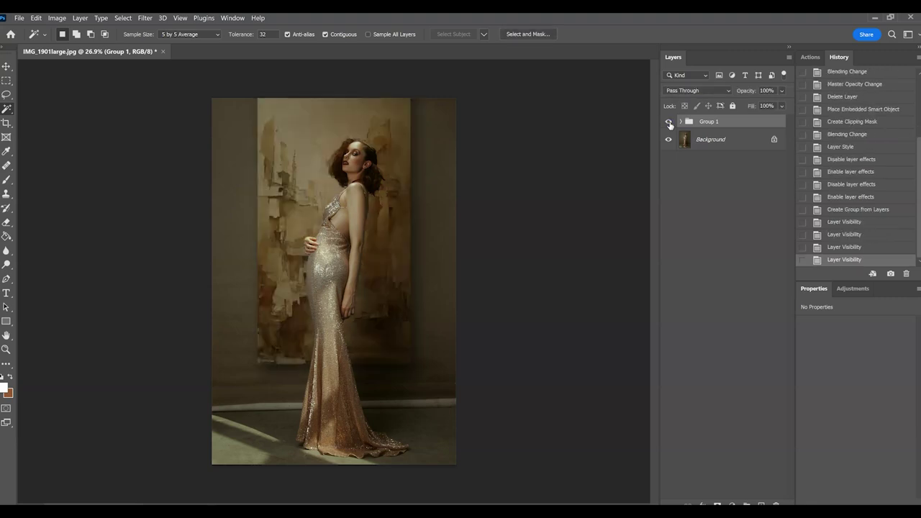
left_click(669, 124)
left_click(668, 124)
left_click(667, 123)
left_click(668, 123)
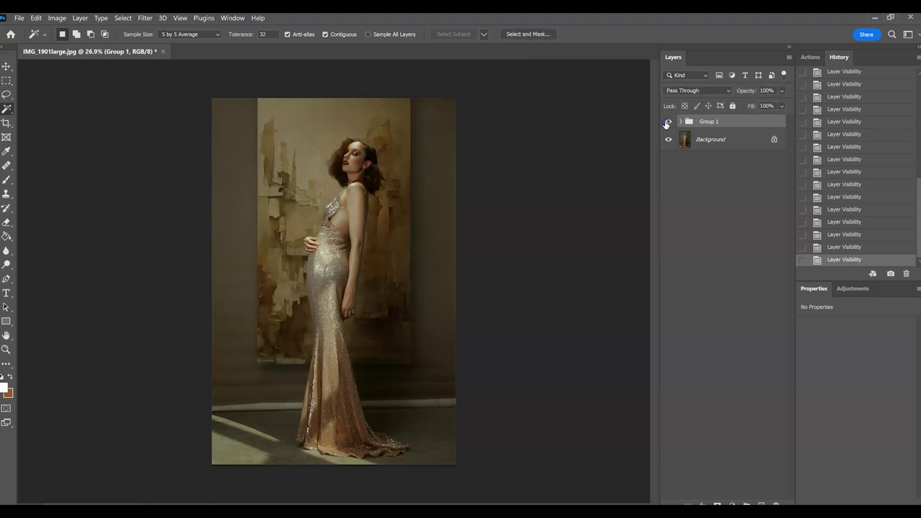